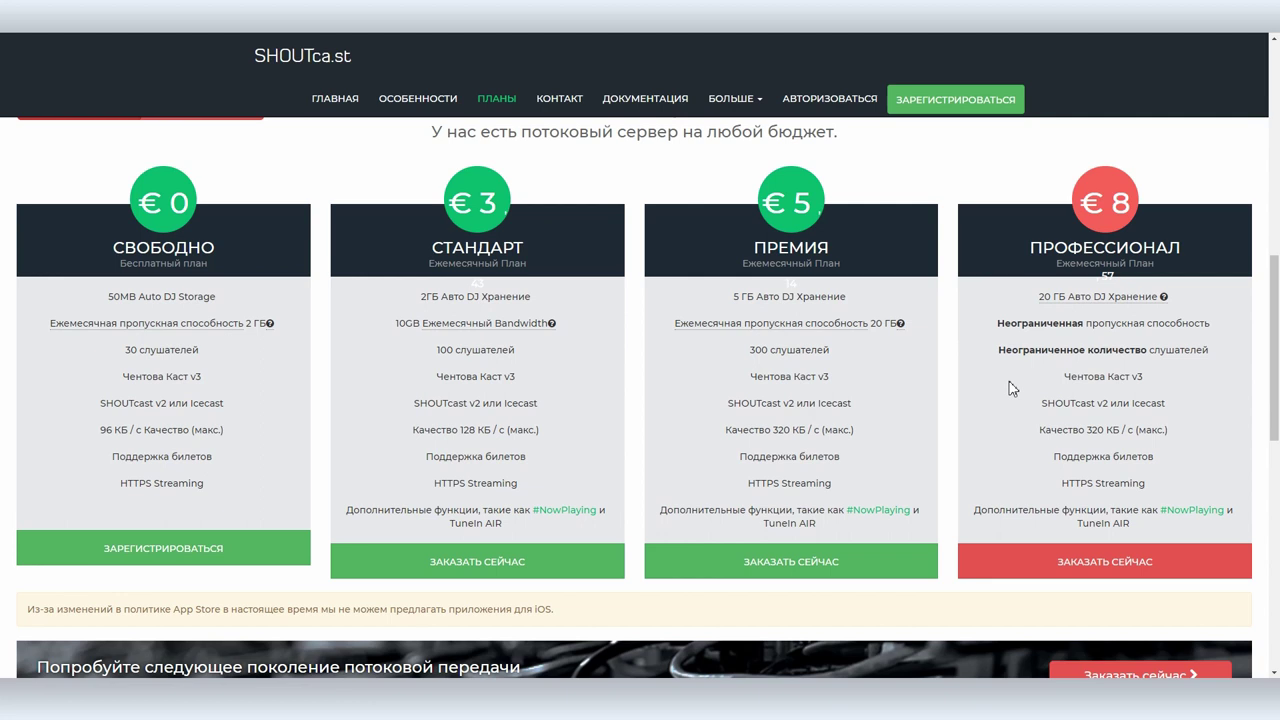
Step: Open the account sign-up form, fill in the first name, last name, e-mail address and password, and submit it
click(917, 100)
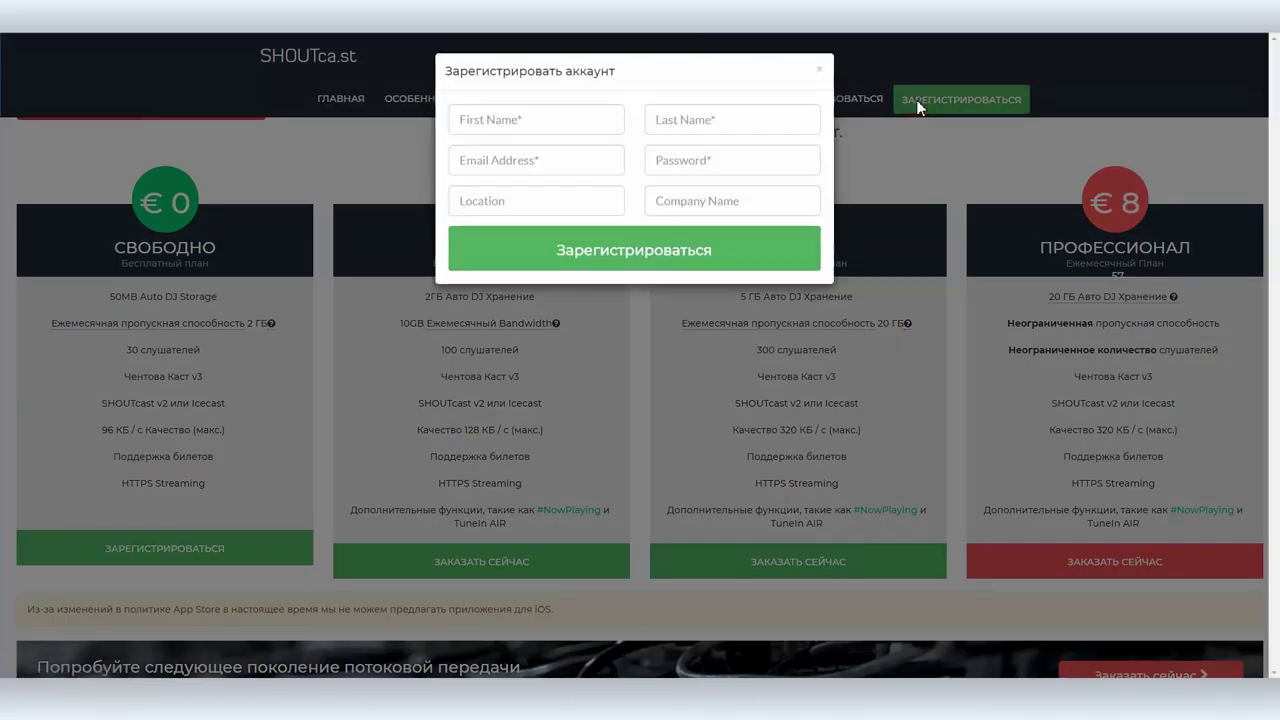
click(628, 255)
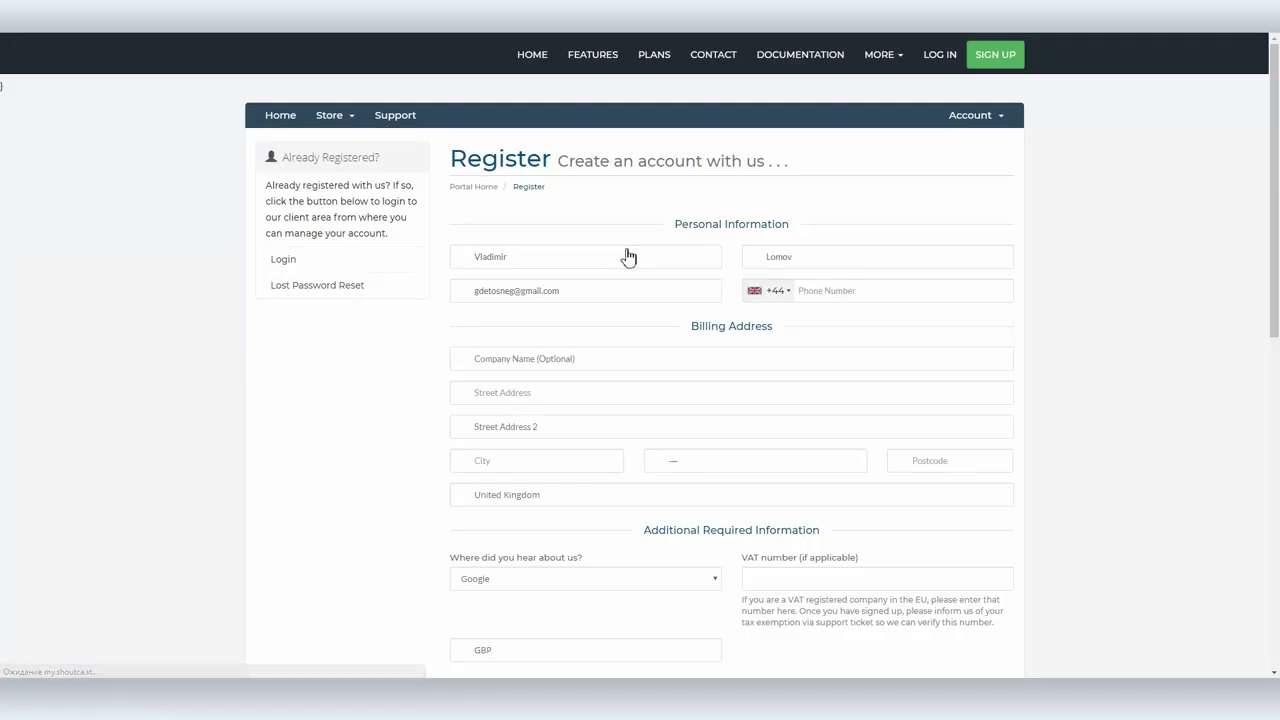
Step: Set the account currency to USD in the Additional Required Information section of the registration form
scroll(1166, 323, down, 3)
click(668, 247)
click(668, 250)
click(634, 316)
click(636, 315)
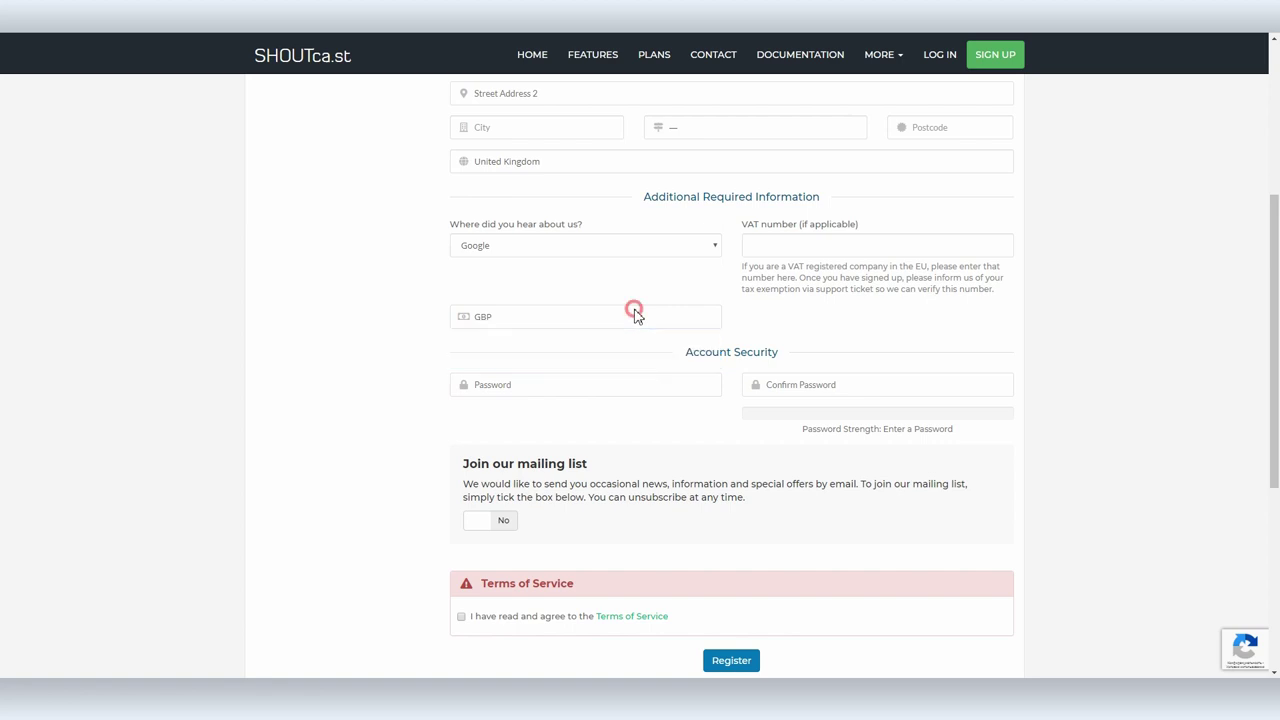
scroll(634, 316, down, 2)
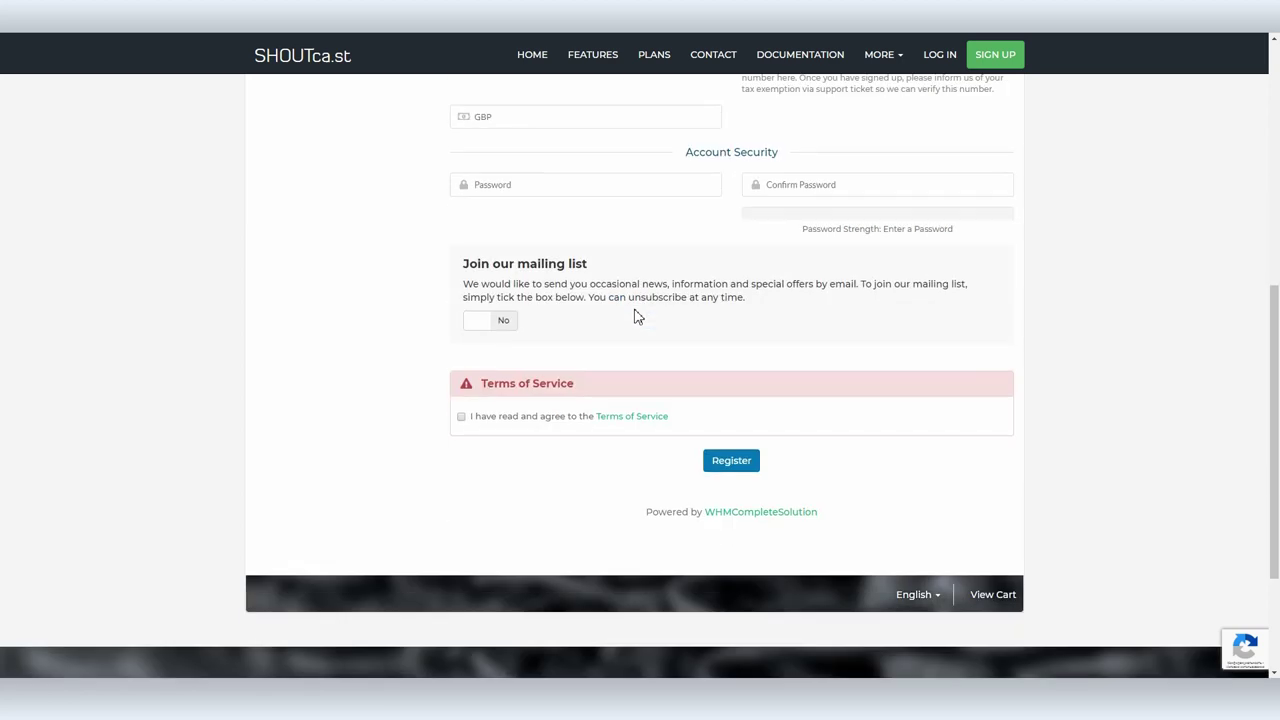
scroll(571, 229, down, 1)
click(476, 187)
scroll(1149, 289, up, 1)
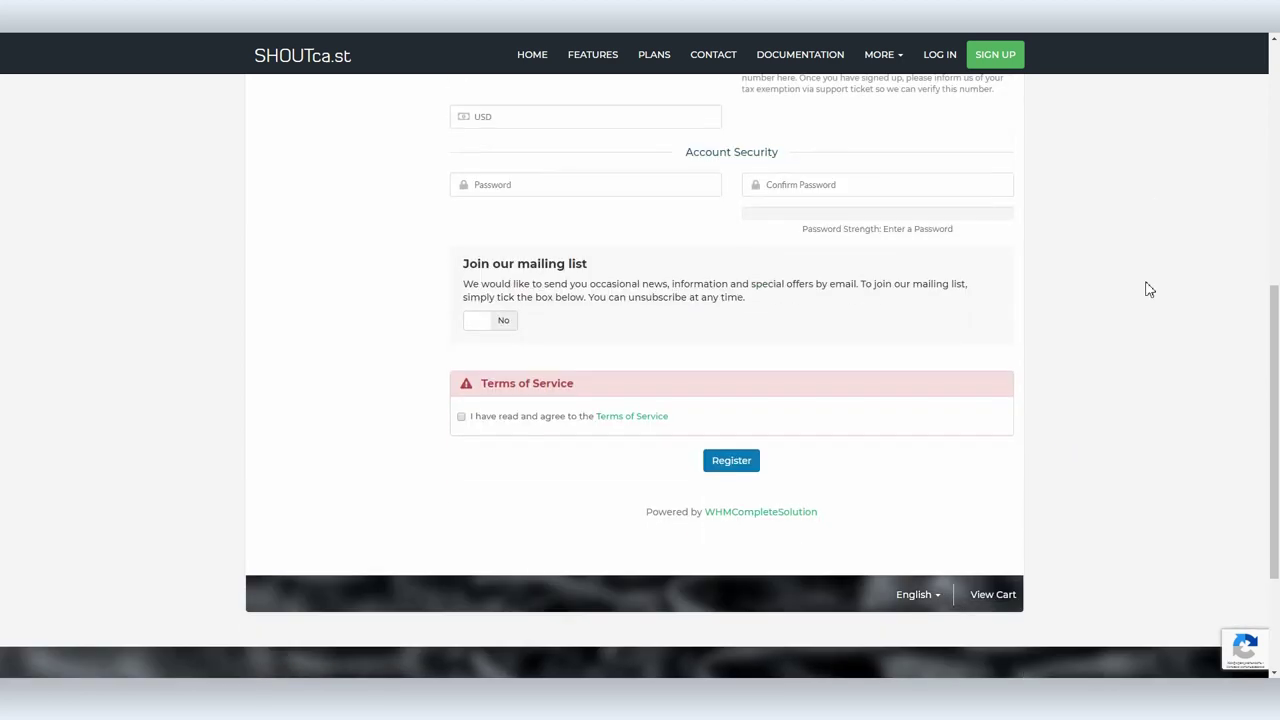
Step: Enter and confirm the account password, agree to the Terms of Service, and submit the registration
click(739, 462)
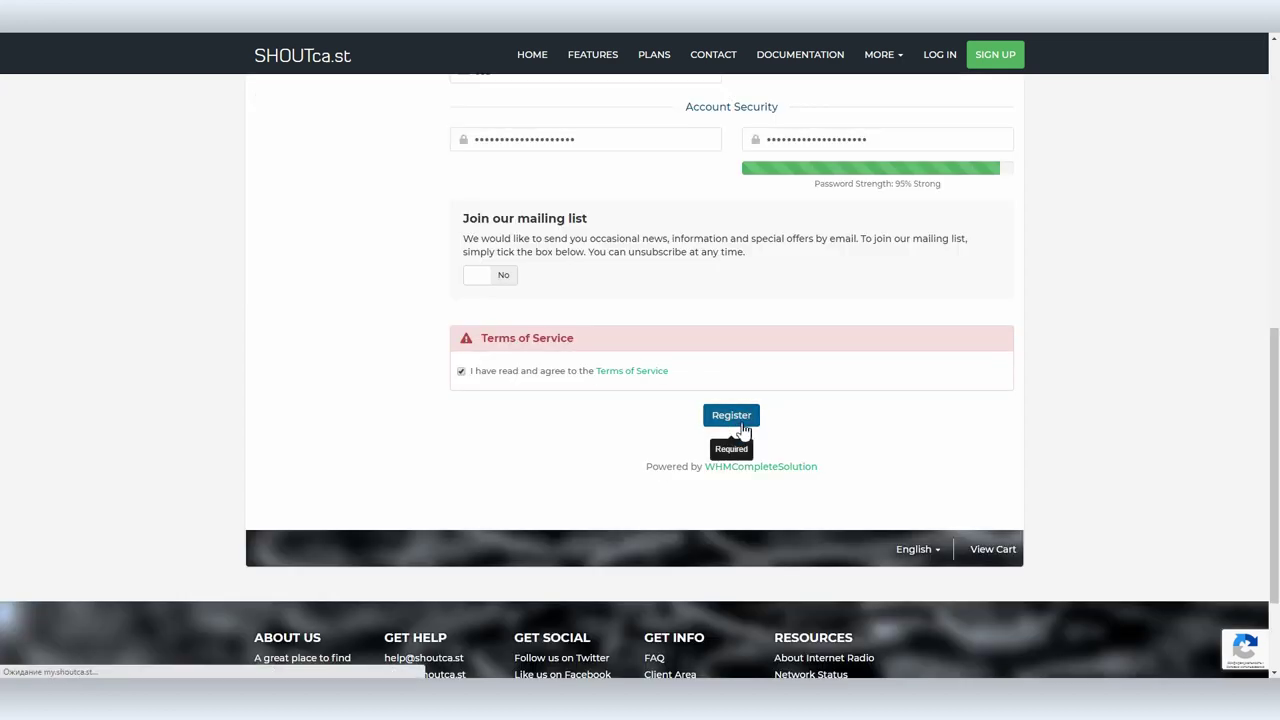
click(740, 425)
click(717, 508)
click(700, 540)
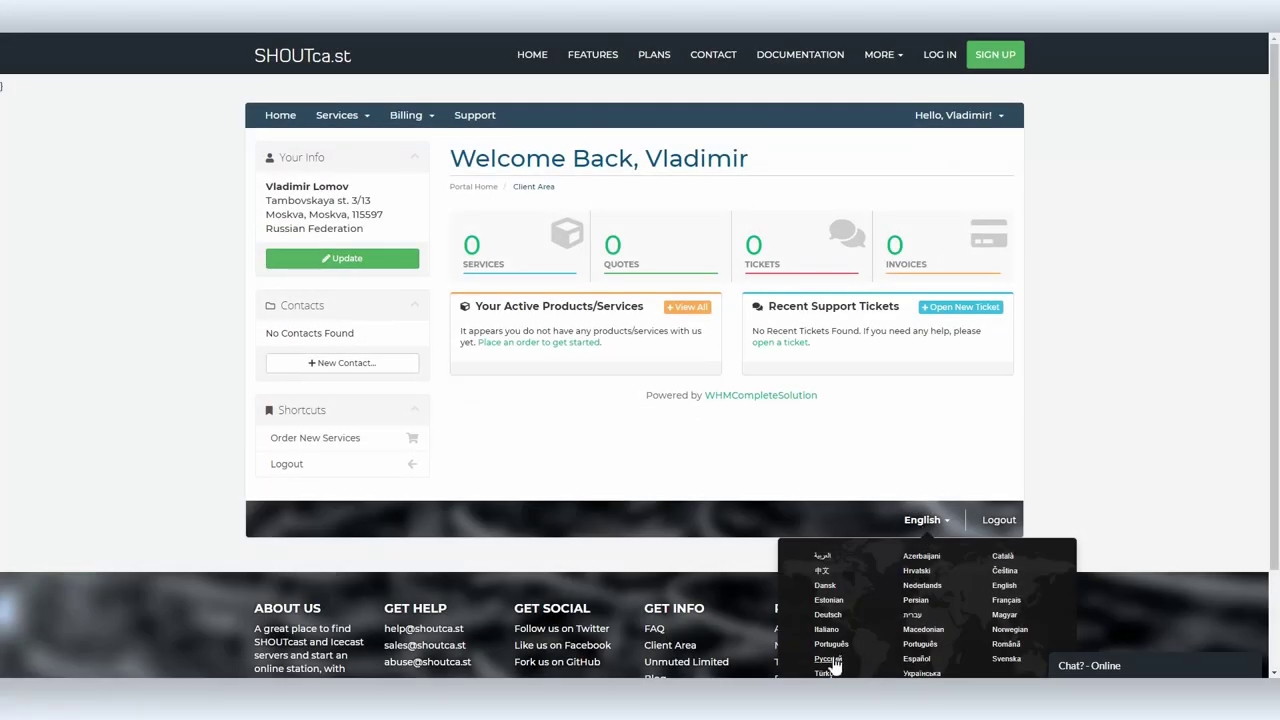
Step: Switch the client area language to Russian and open the new service order page, dismissing the translation offer
click(830, 660)
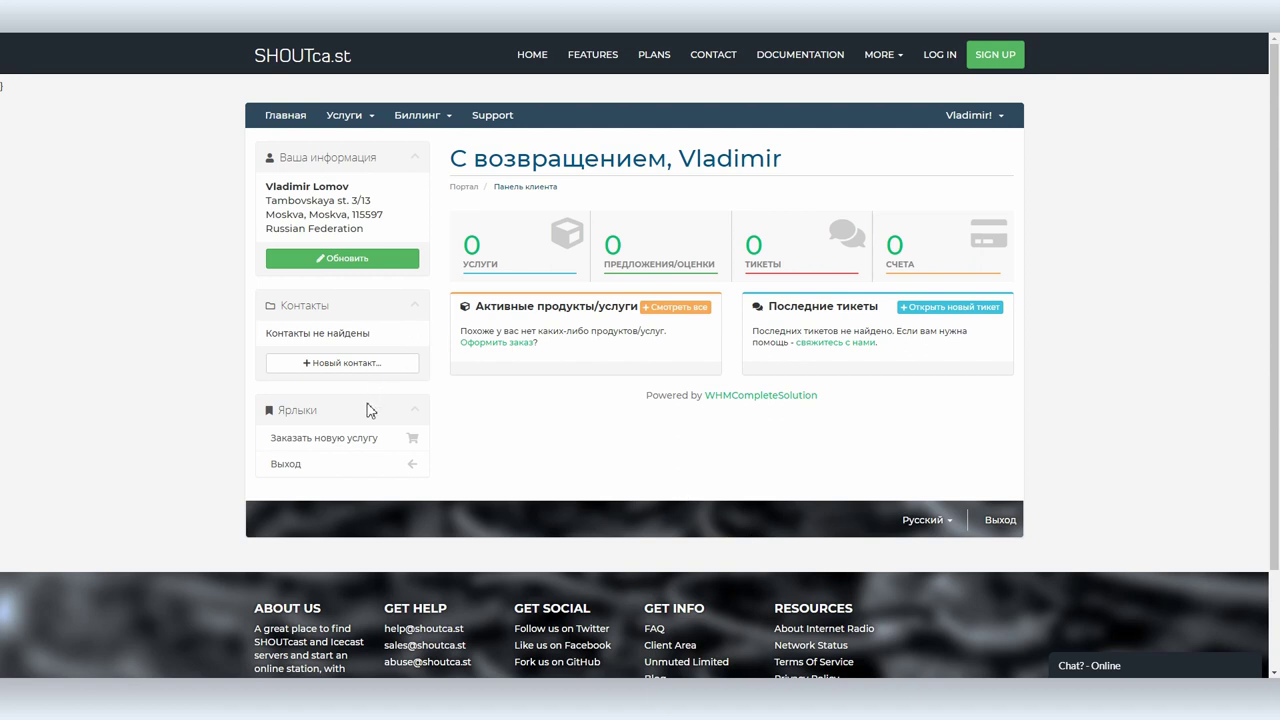
click(337, 438)
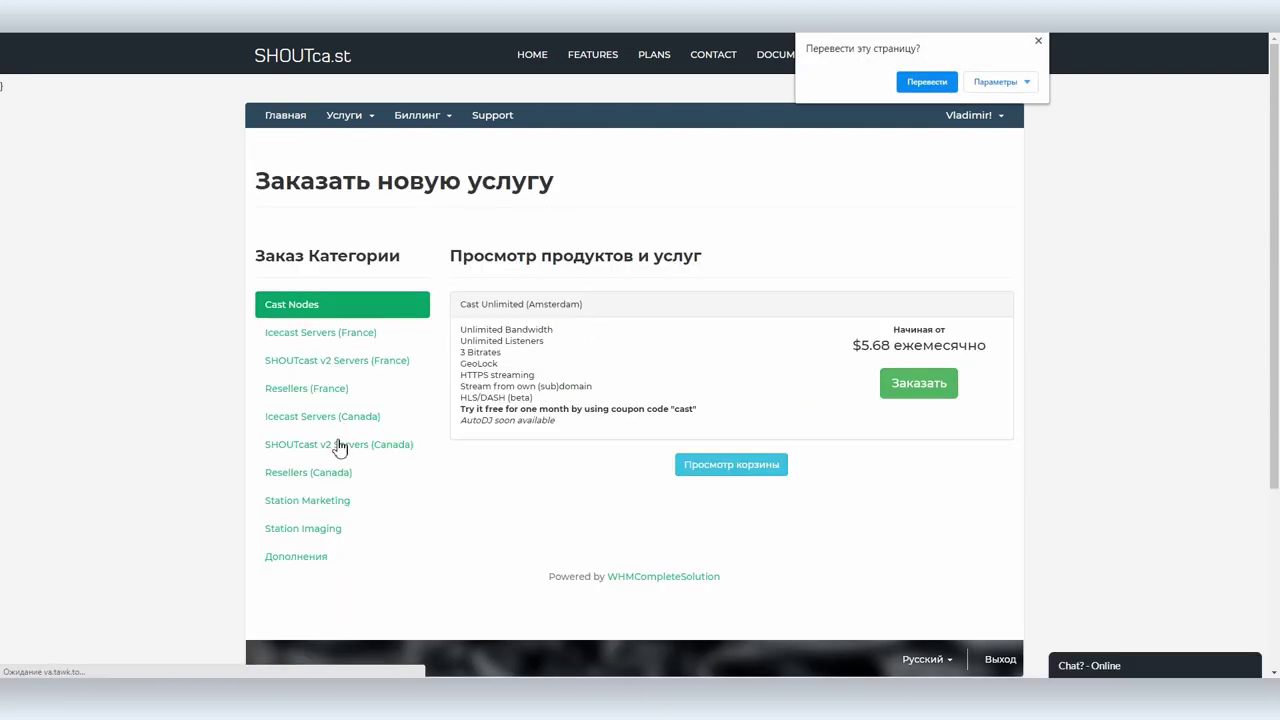
click(1038, 41)
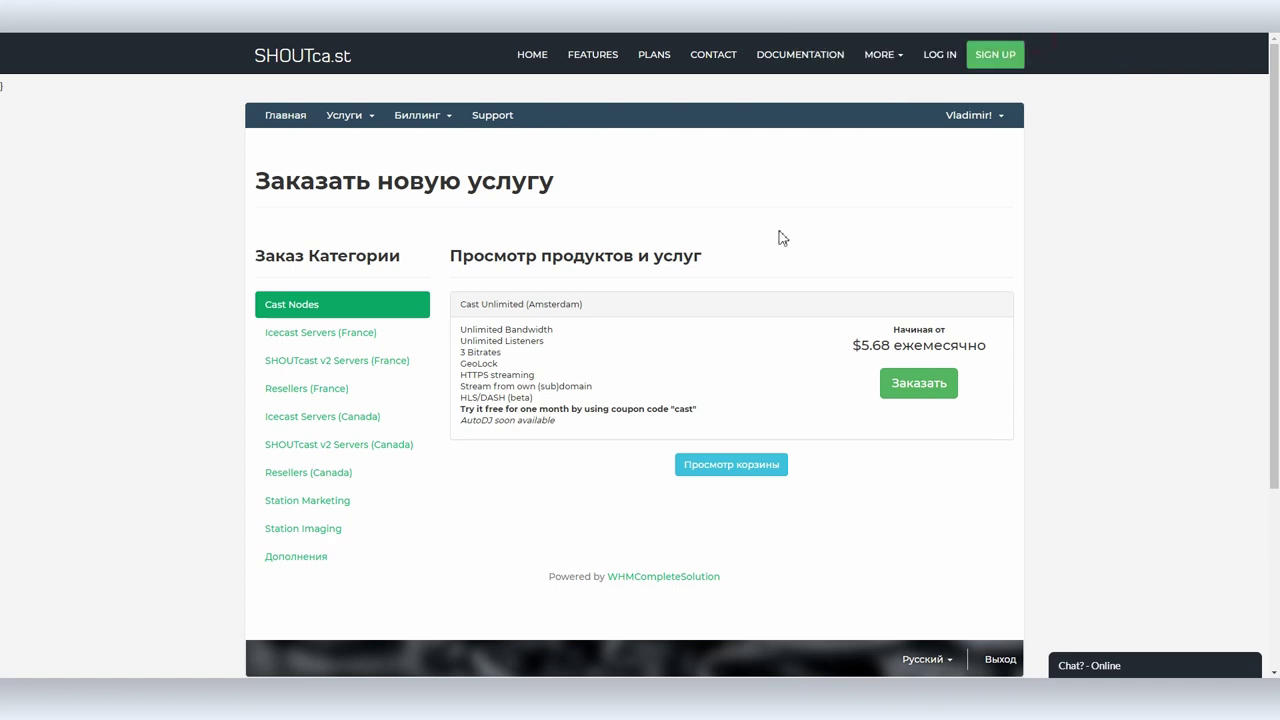
Step: Choose the free SHOUTcast v2 Servers (France) plan and submit a username for the radio station
click(354, 362)
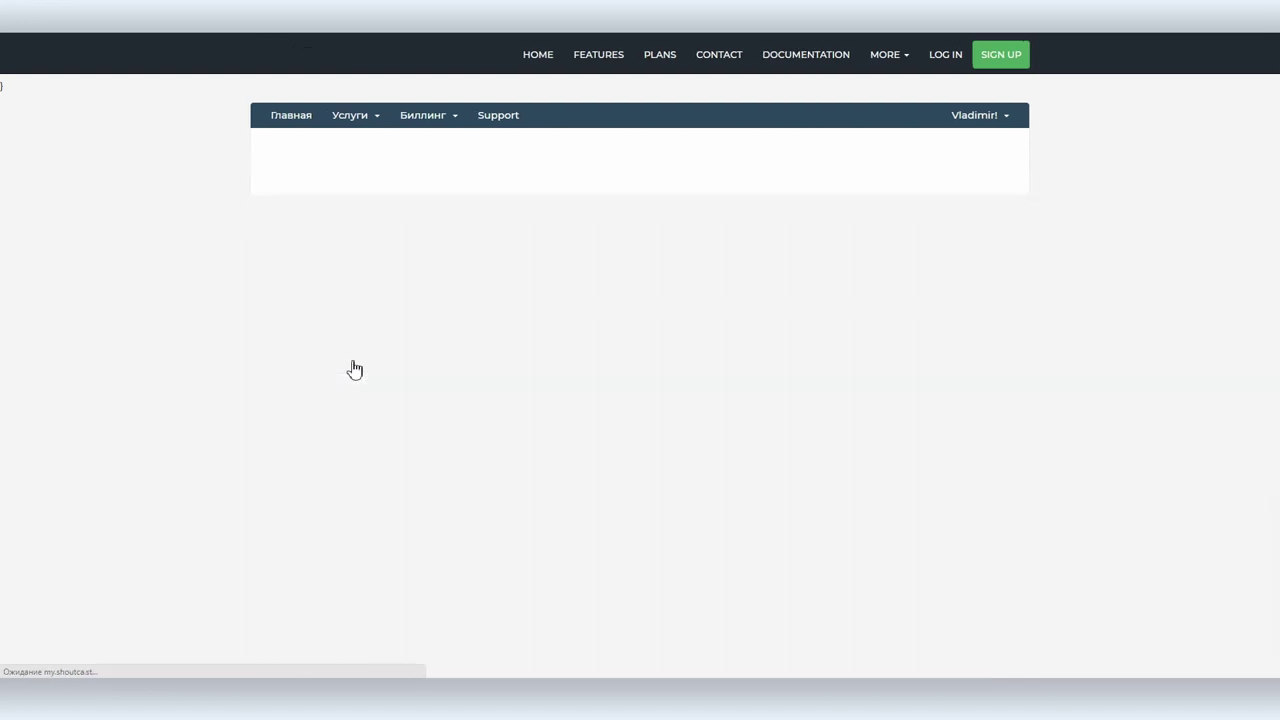
click(662, 284)
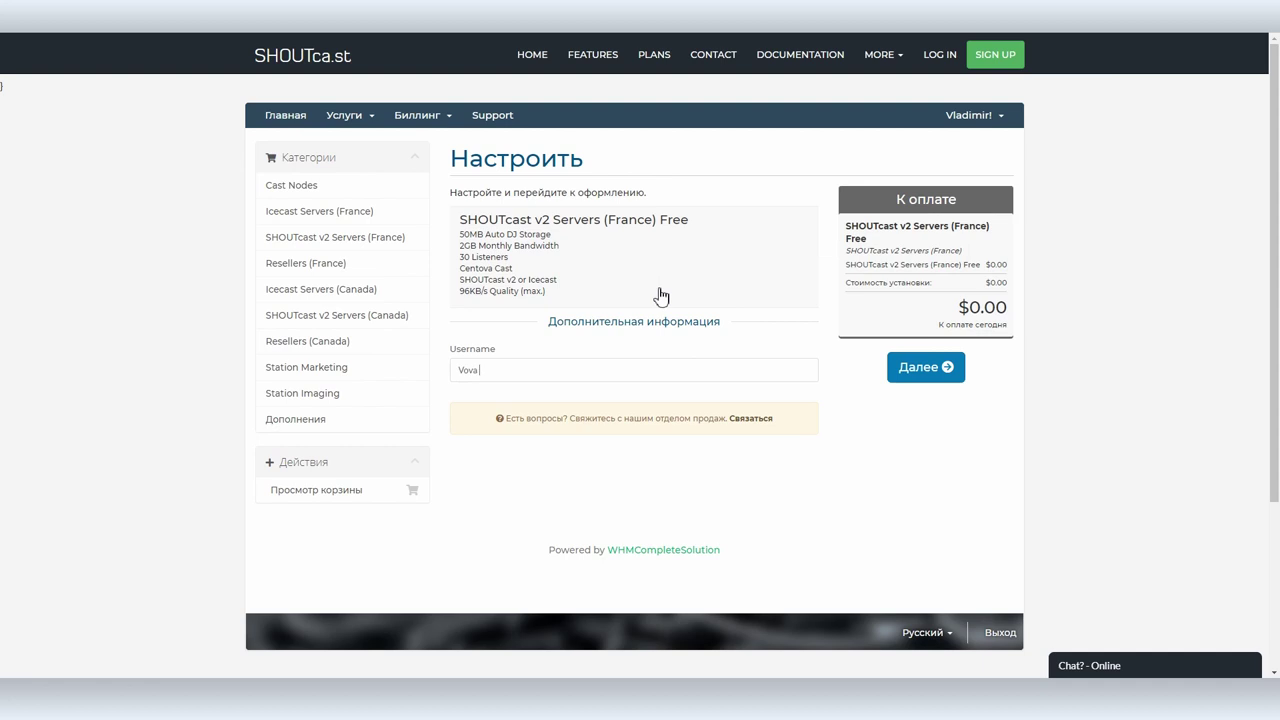
click(918, 375)
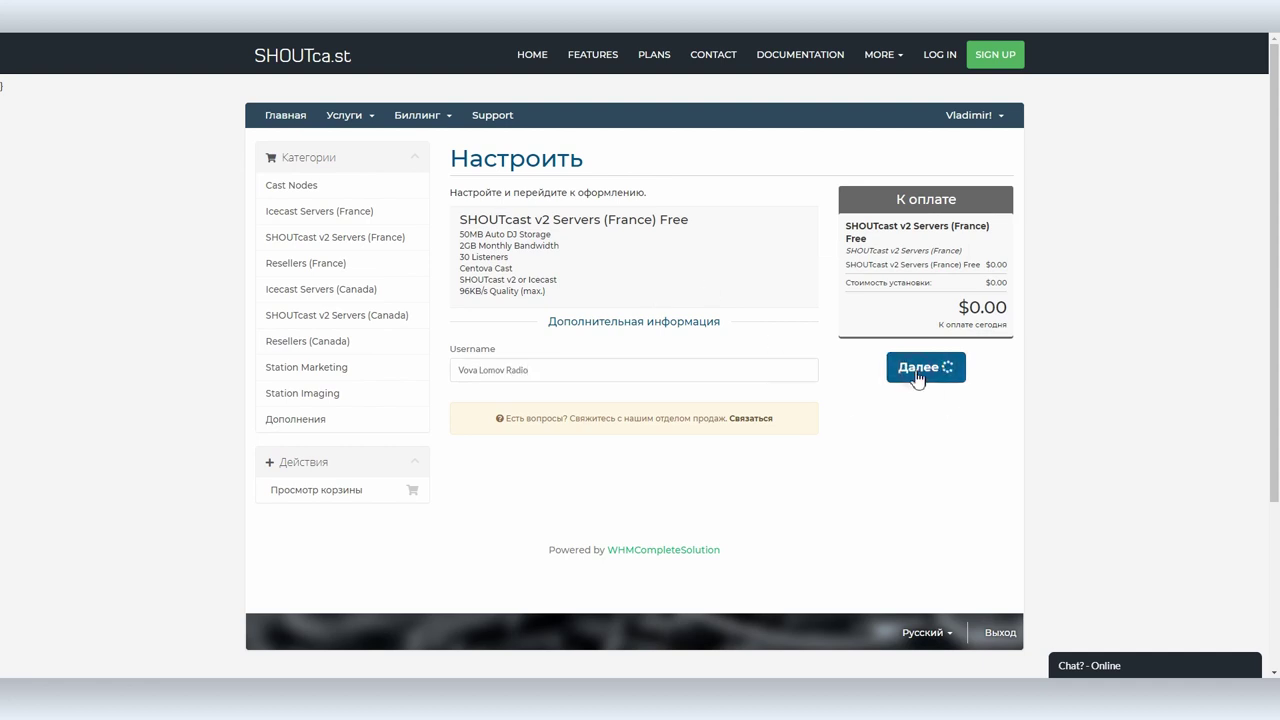
Step: Remove the spaces from the station username and check out the free server order
click(482, 444)
key(BackSpace)
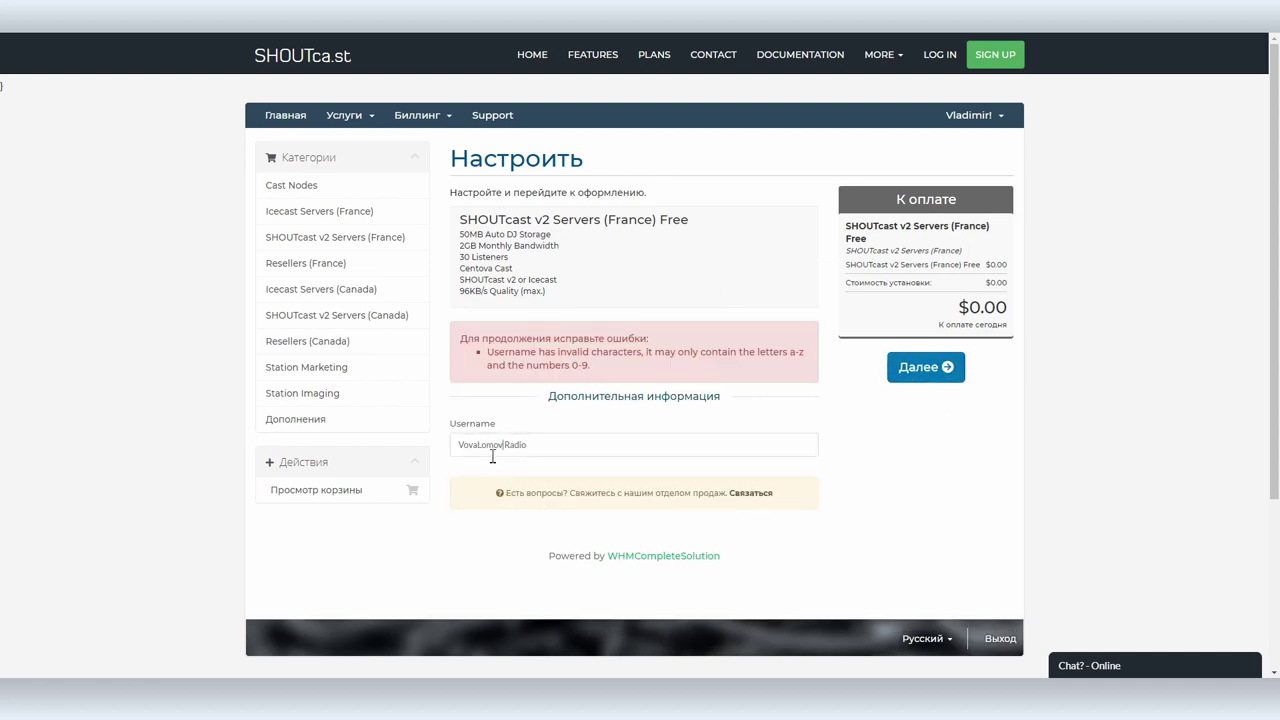
click(505, 444)
key(BackSpace)
click(918, 367)
click(918, 355)
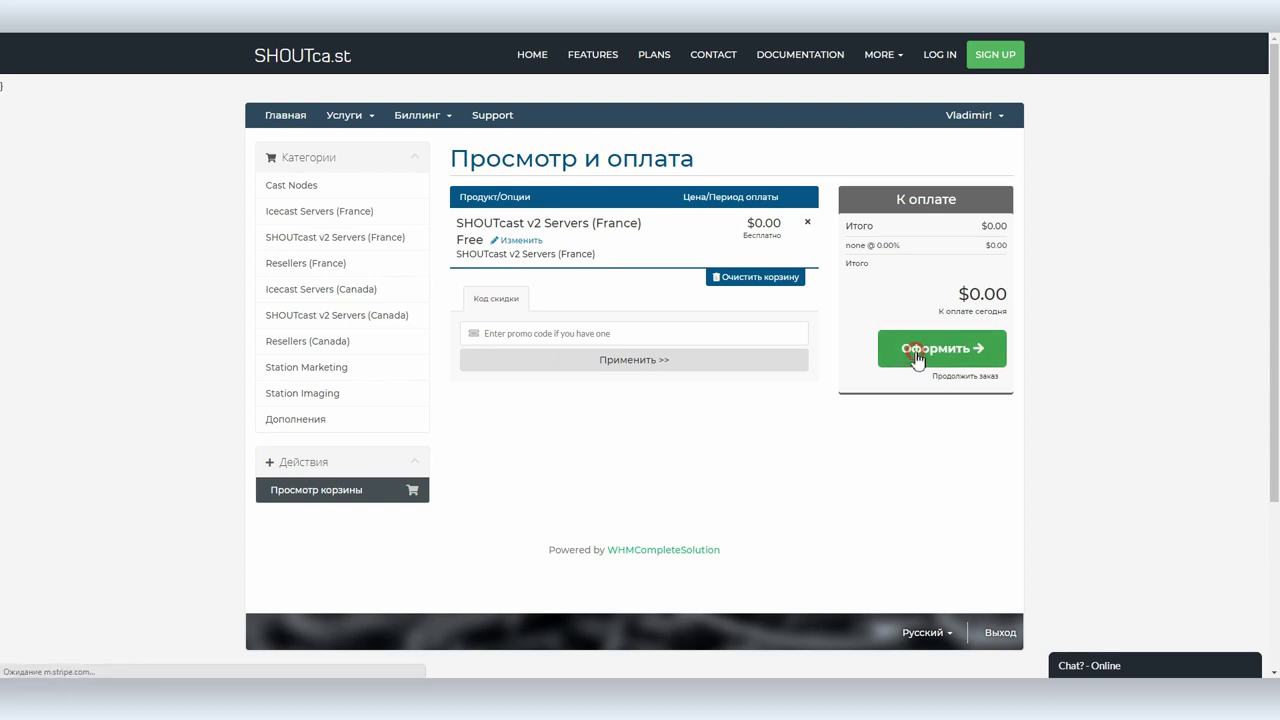
scroll(918, 360, down, 3)
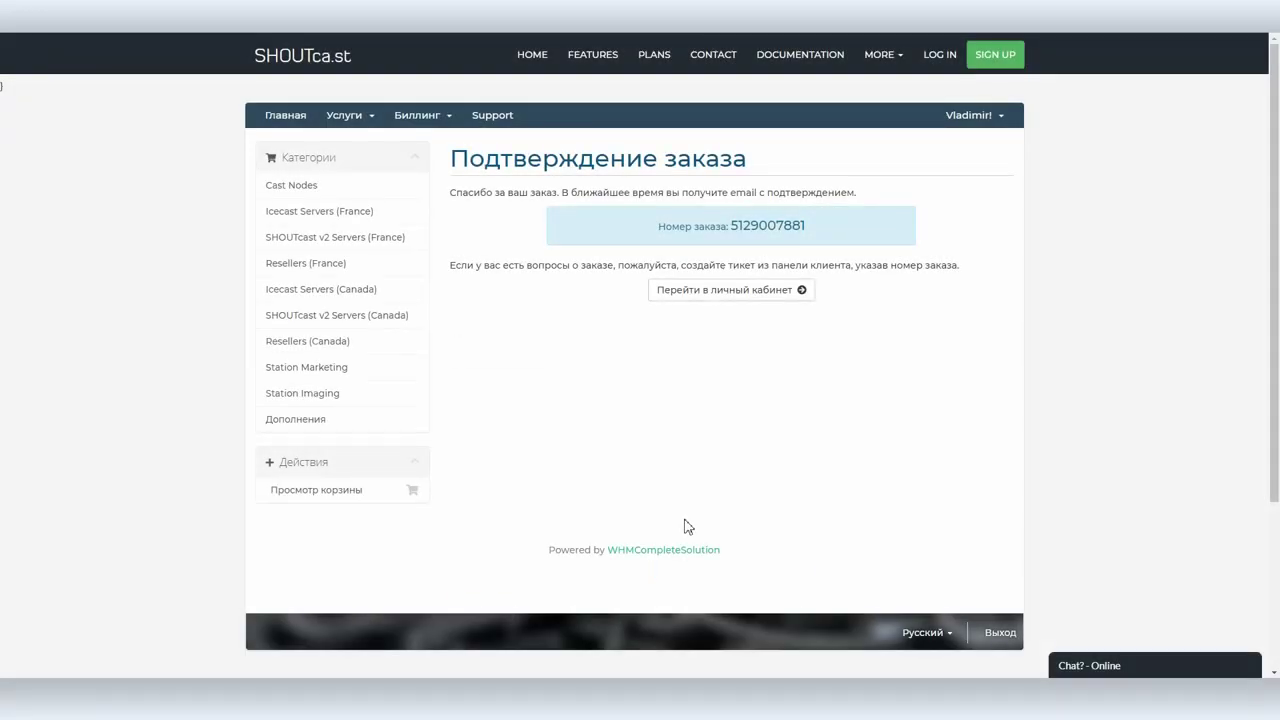
Step: Open the active SHOUTcast v2 server's details from the client area home and log in to its Centova Cast panel
click(285, 117)
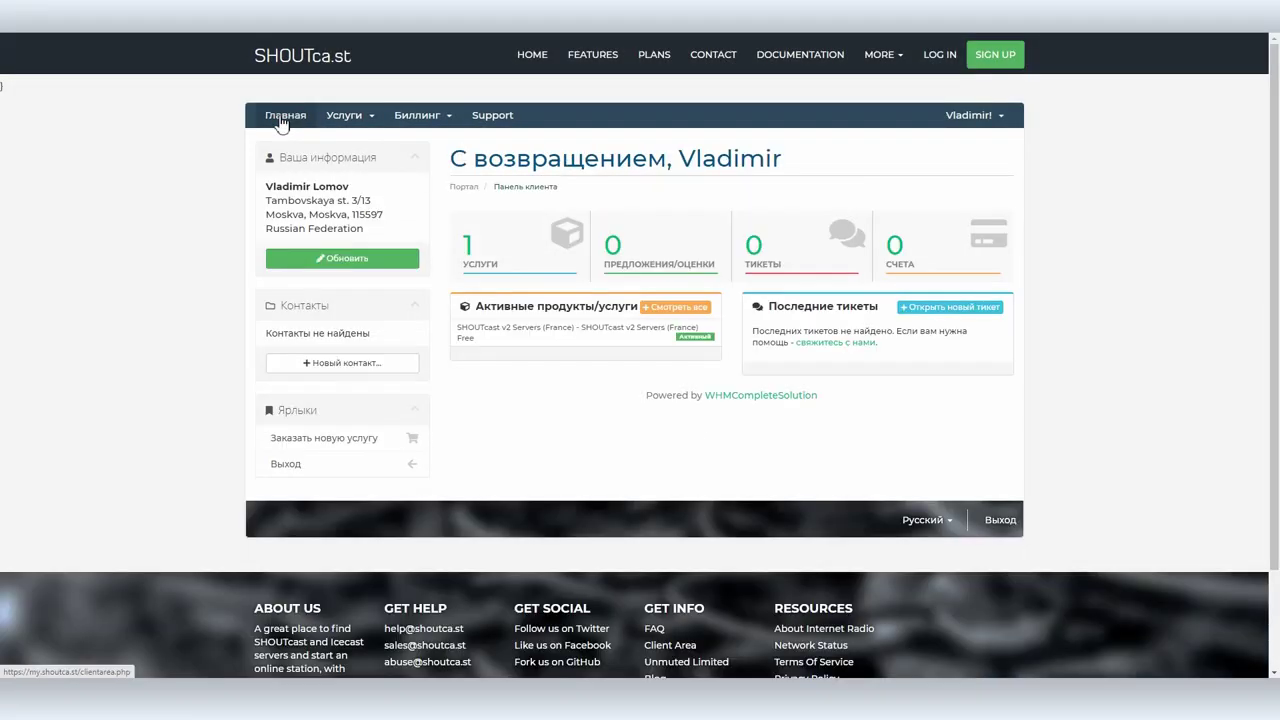
click(527, 336)
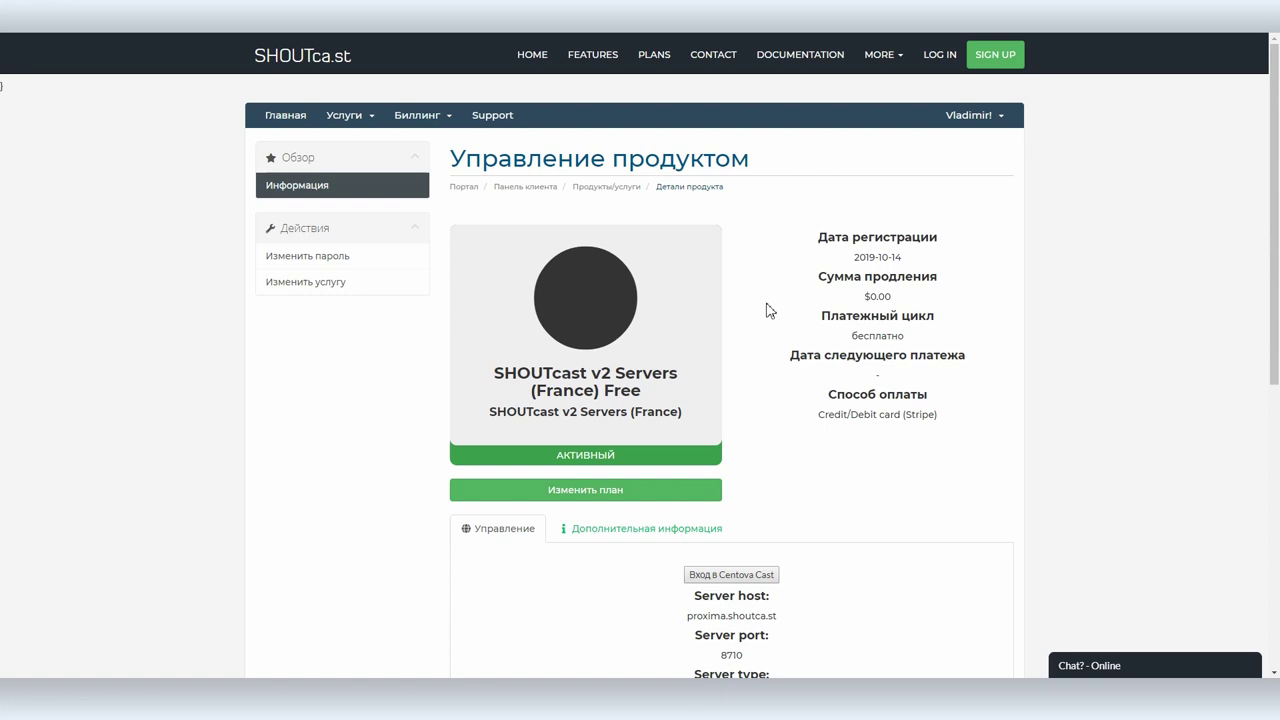
click(724, 577)
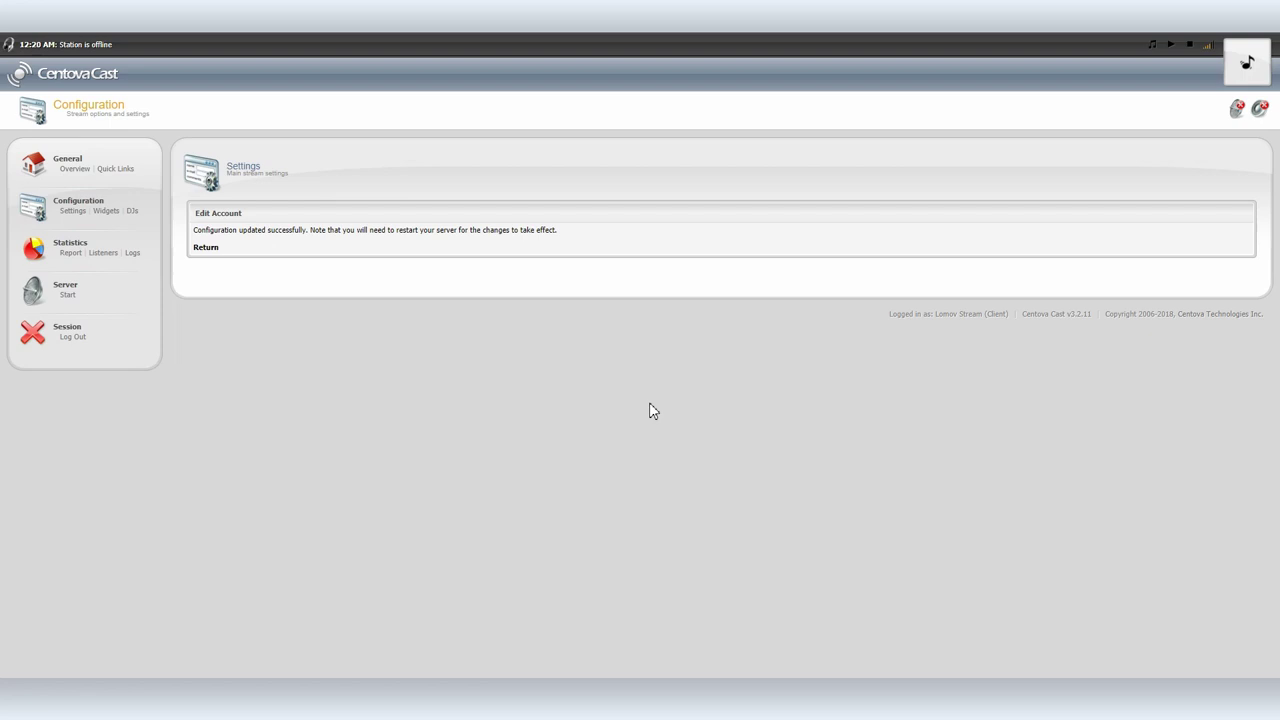
Step: In the stream settings, choose the (UTC+03:00) Moscow, St. Petersburg, Volgograd time zone and replace the stream title with the station's Russian name
click(81, 211)
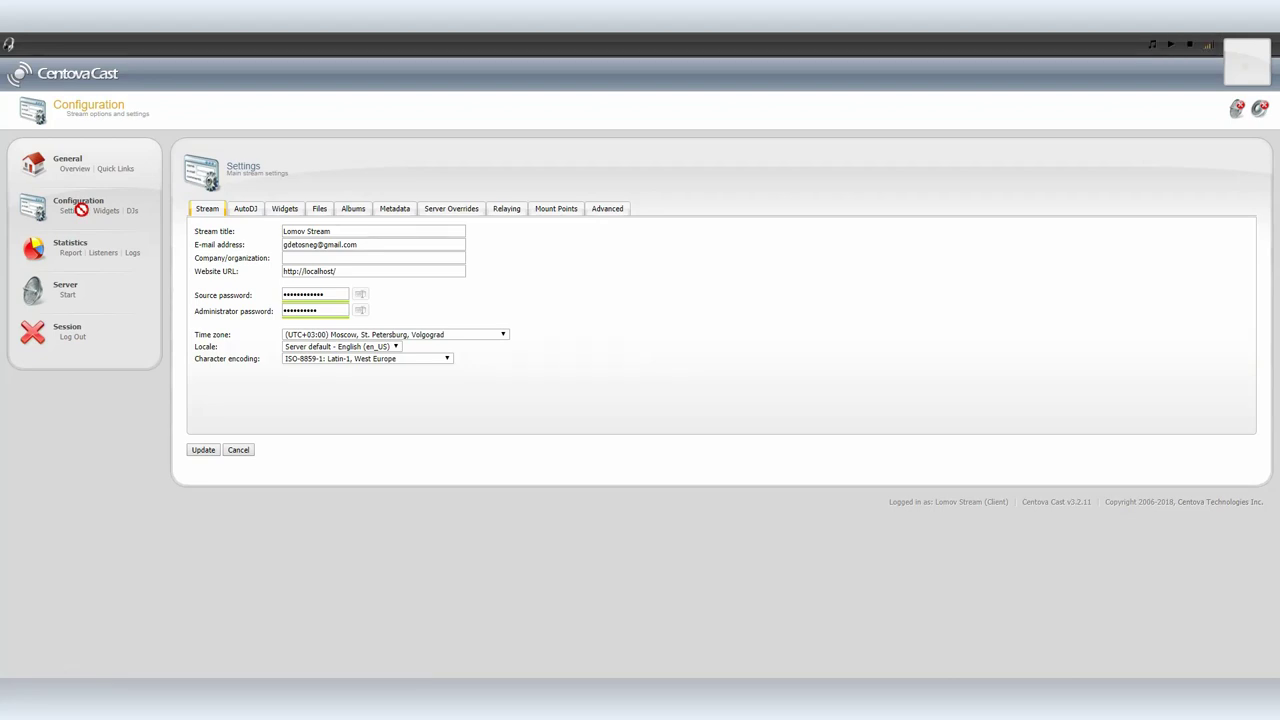
click(393, 334)
click(390, 336)
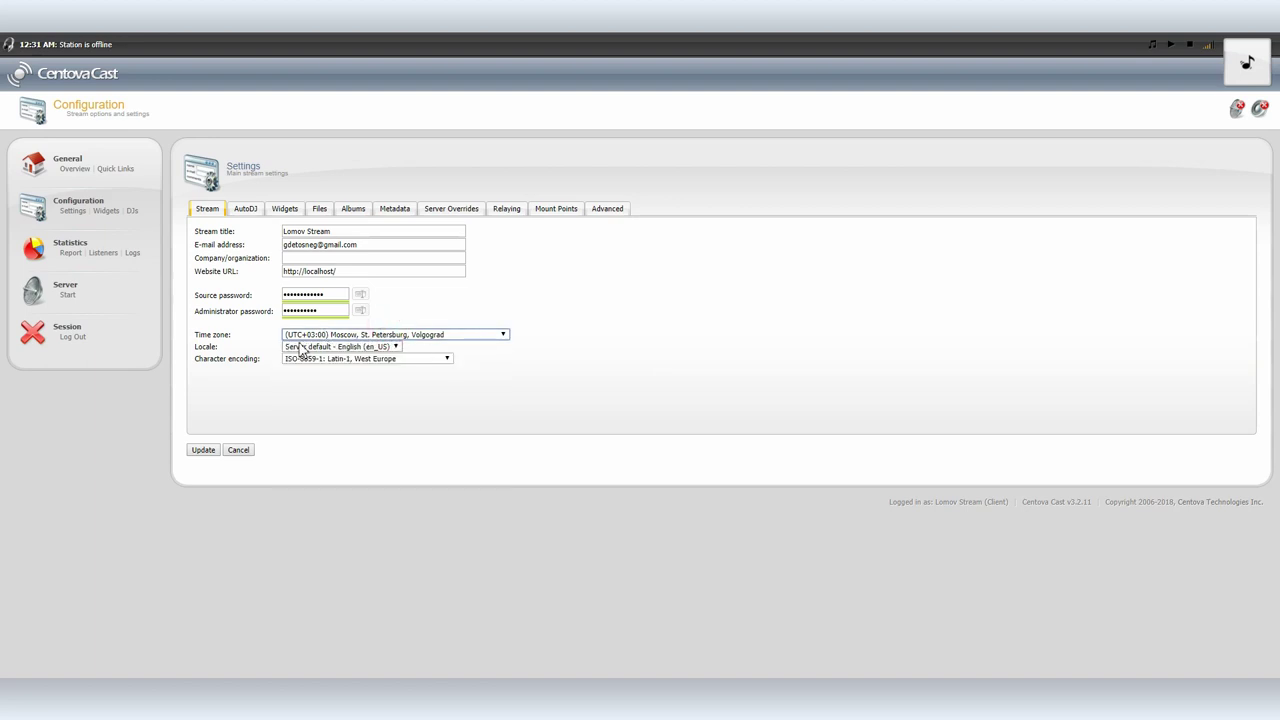
triple_click(306, 232)
text(P)
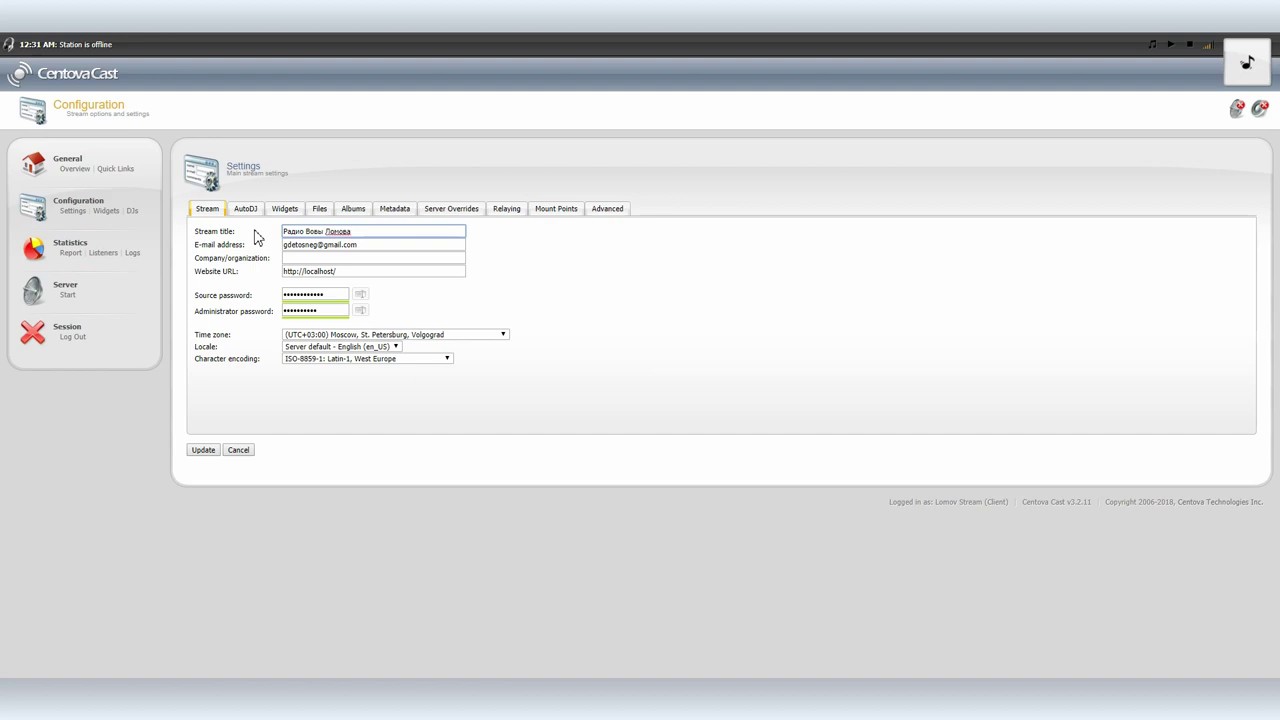
Step: Set the AutoDJ status to Enabled and save the stream configuration, dismissing the translation offer
click(251, 213)
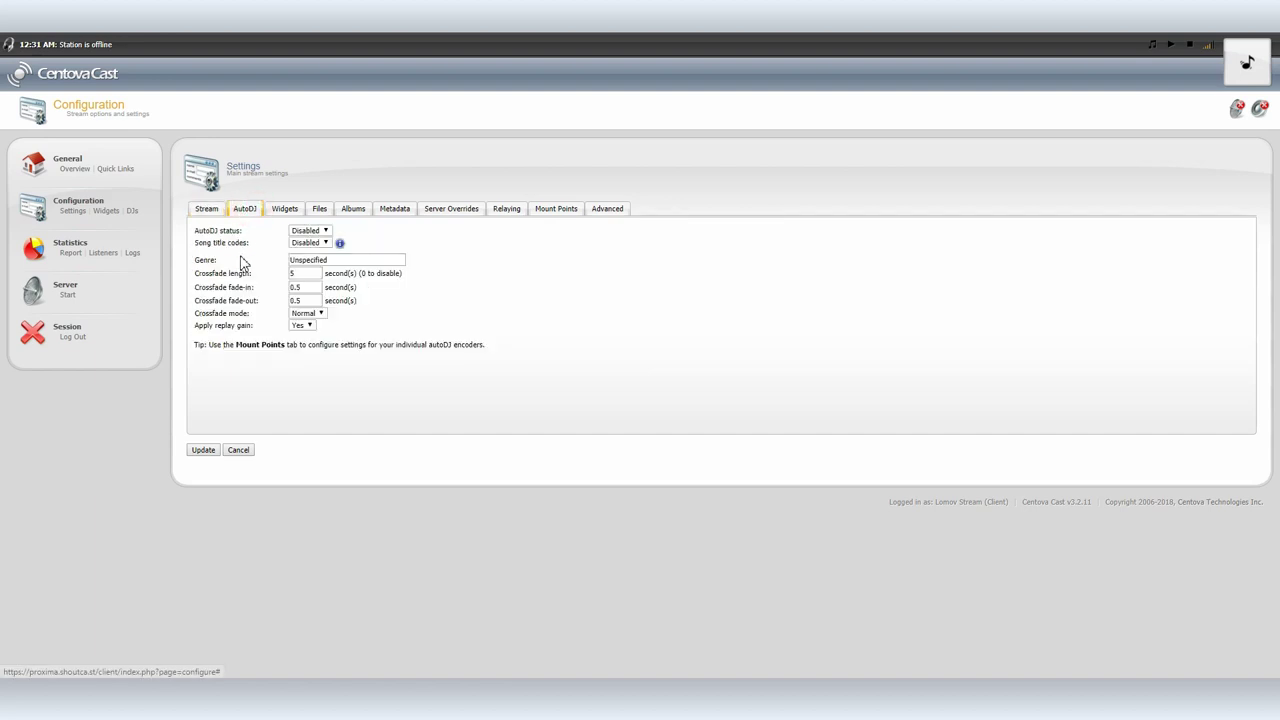
click(306, 230)
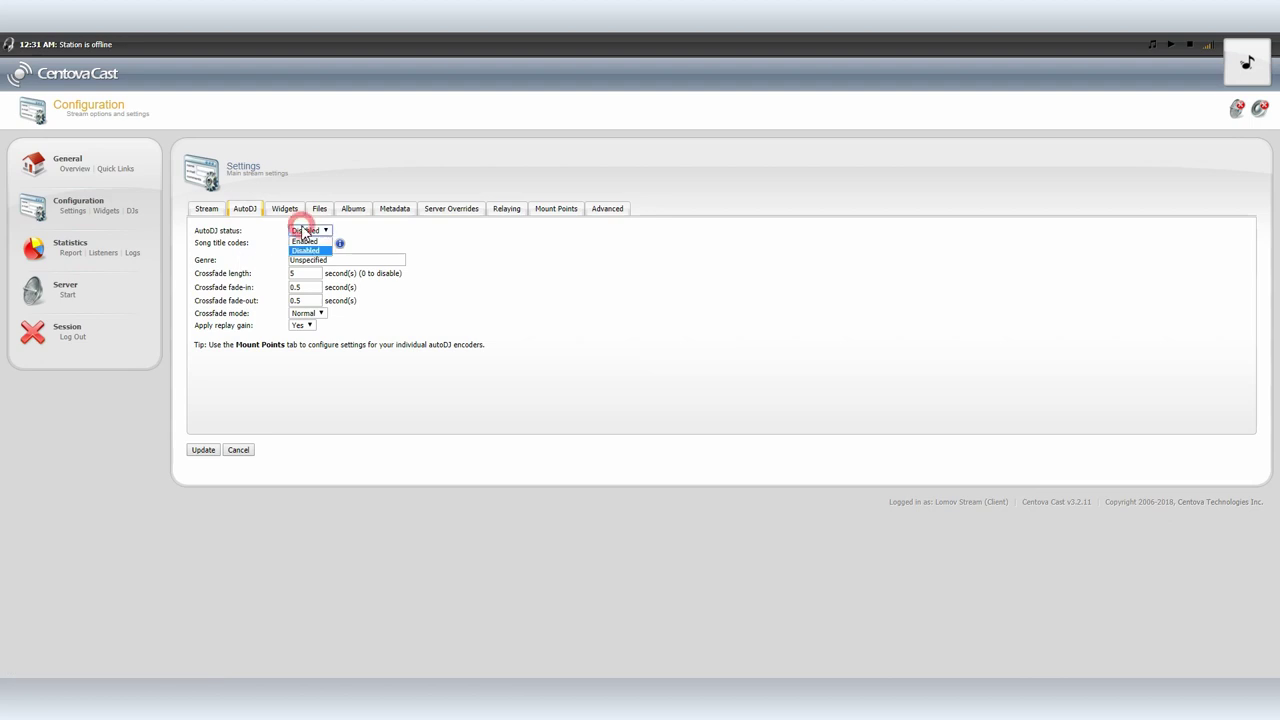
click(305, 241)
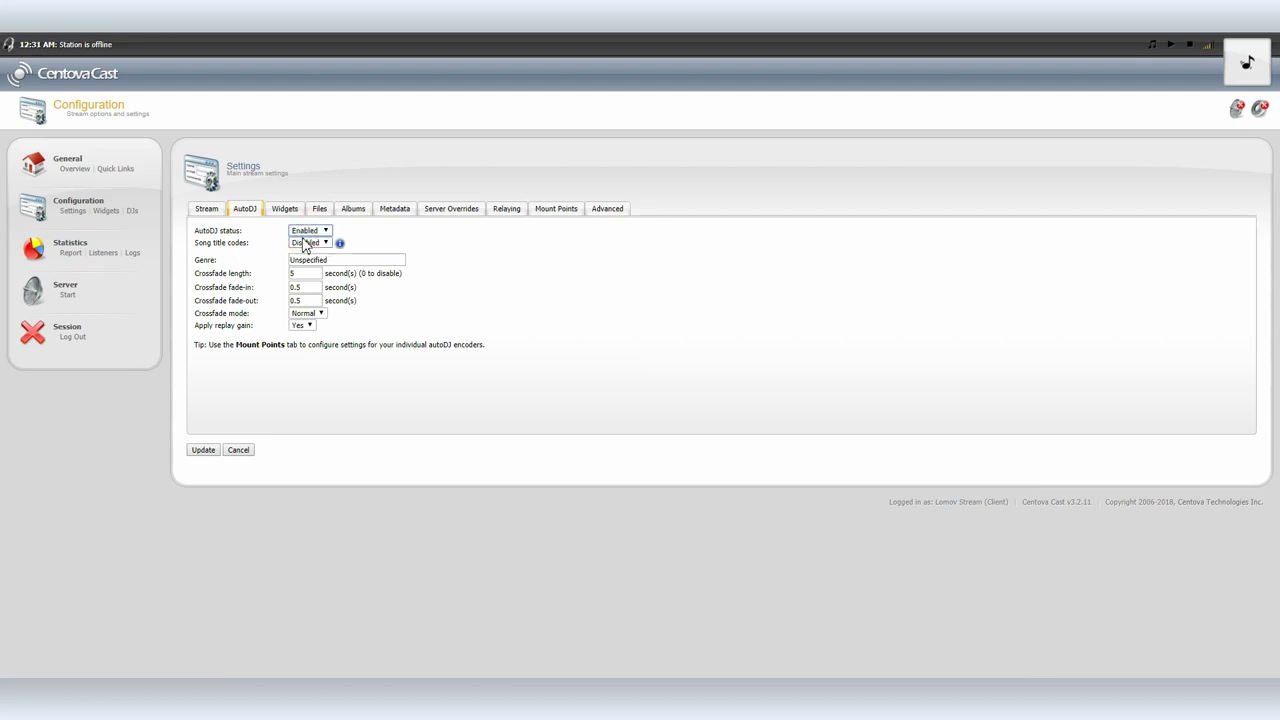
click(204, 450)
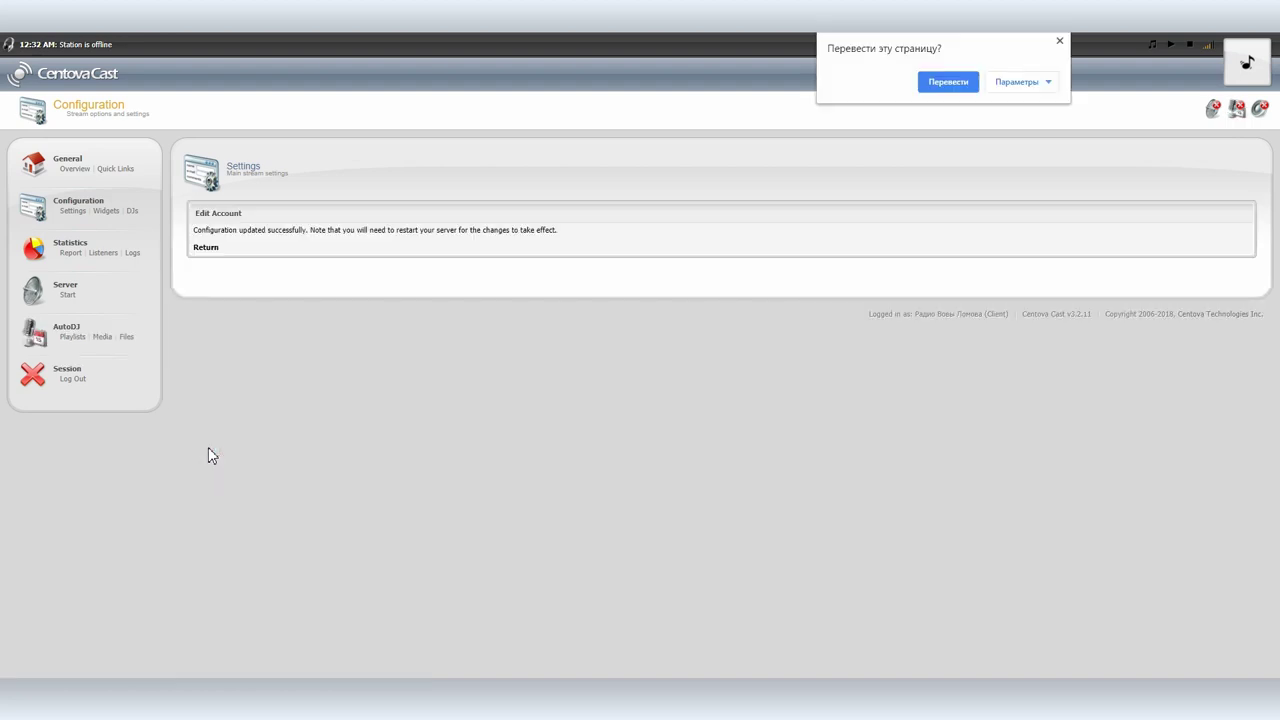
click(1059, 41)
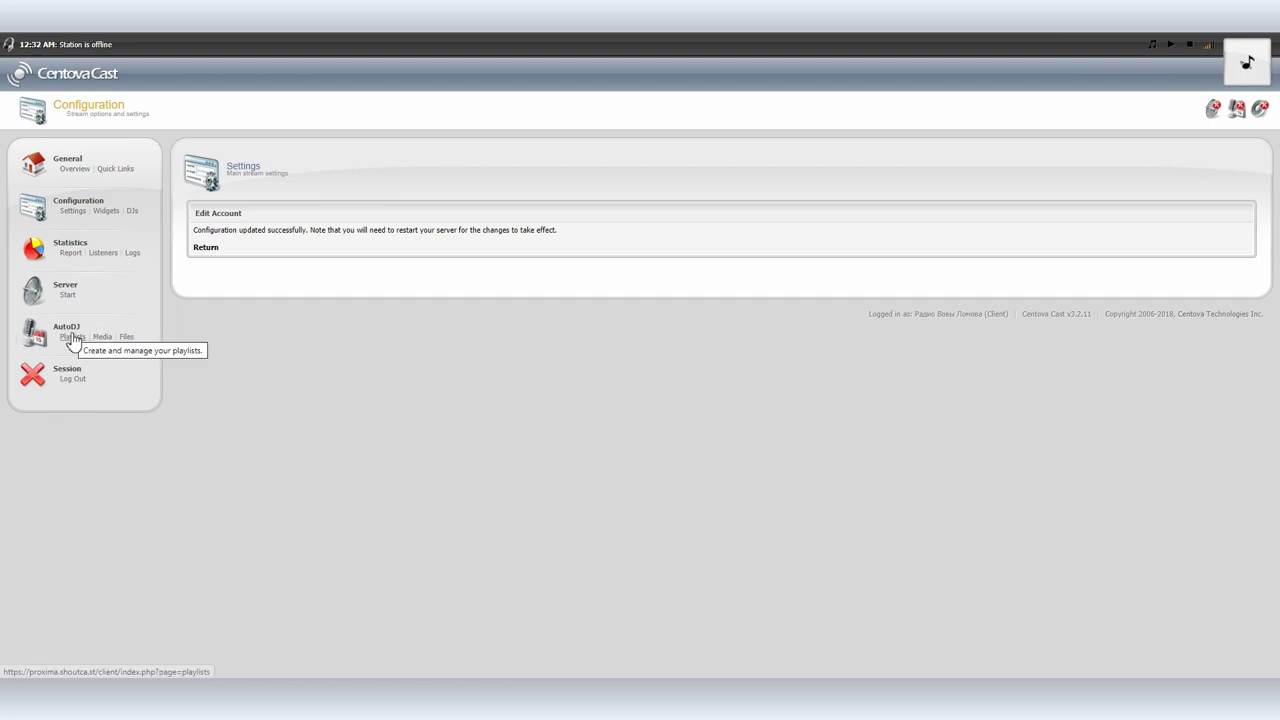
Step: Open the AutoDJ file manager and upload the track "10 - Тунгусский метеорит.mp3"
click(130, 336)
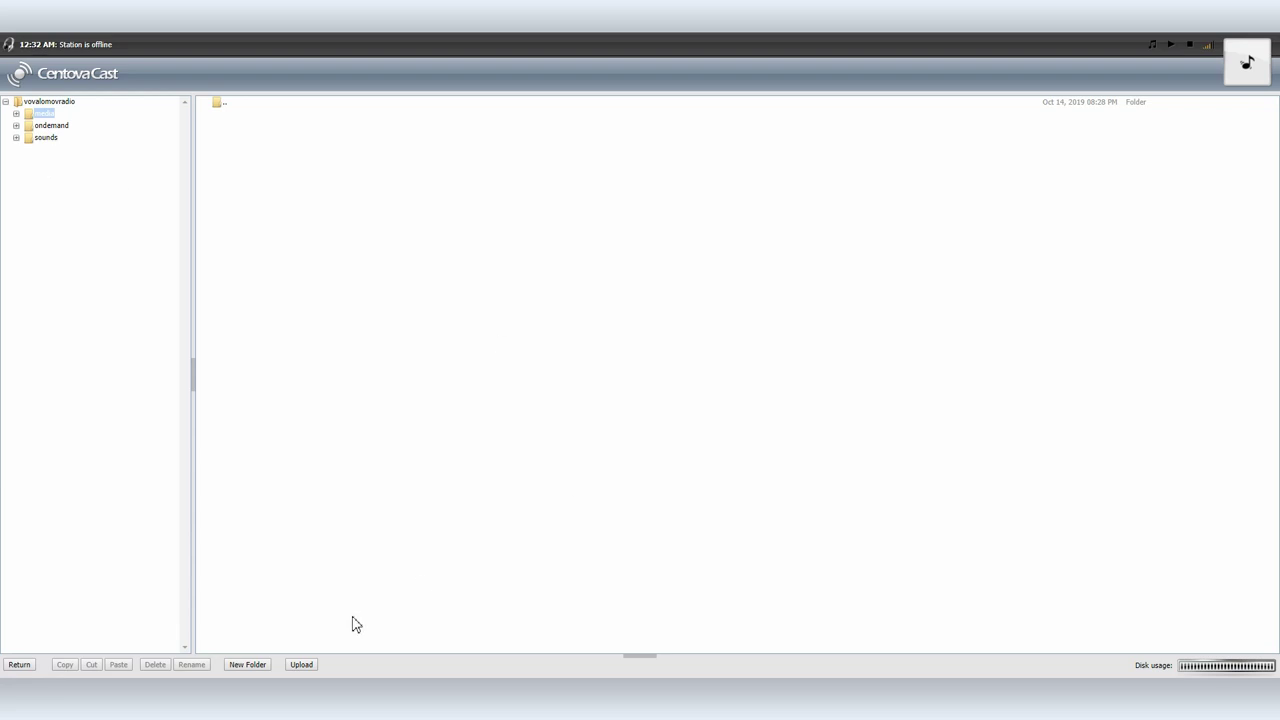
click(299, 665)
click(745, 230)
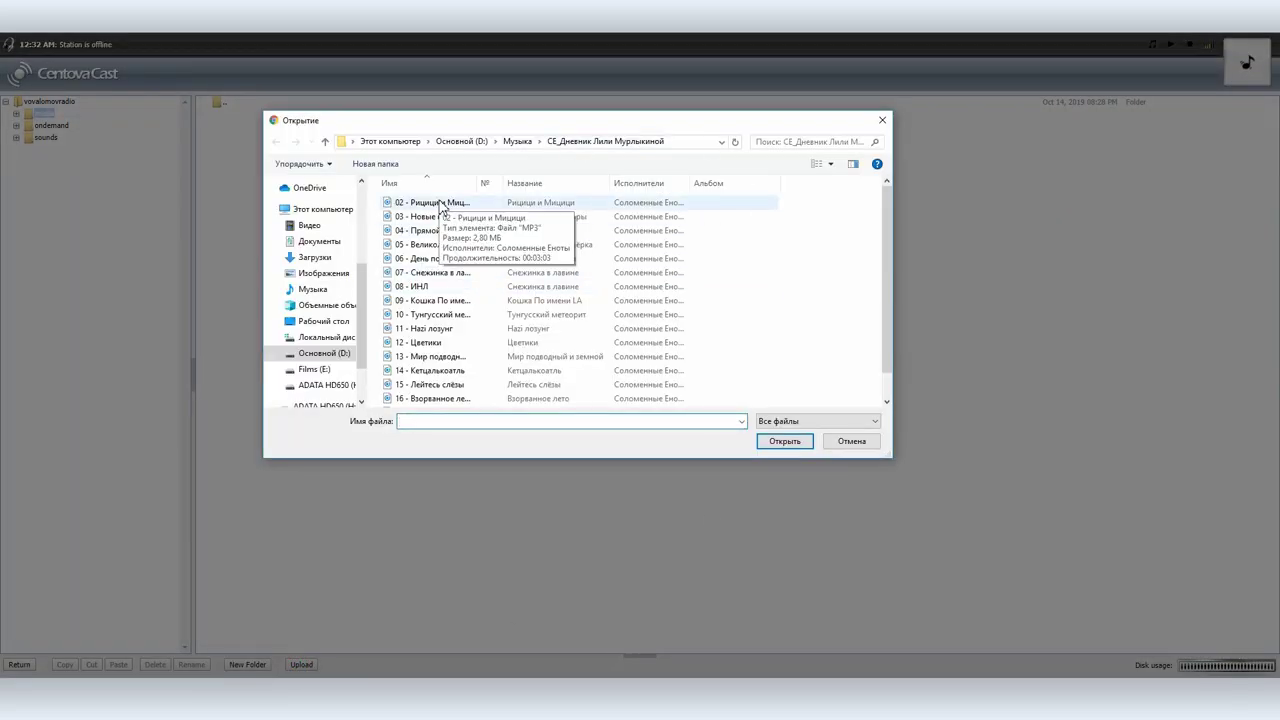
double_click(433, 312)
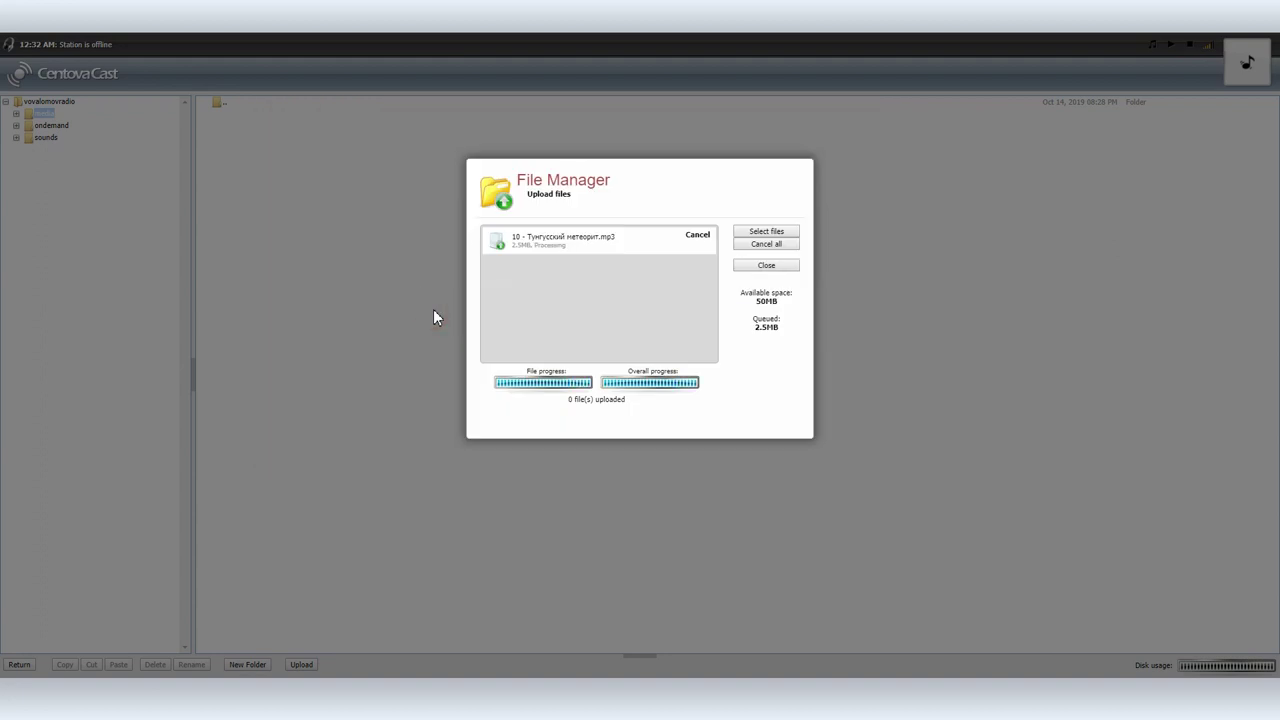
Step: Upload the track "01 - Люди, i love you.mp3" from another artist's folder in Музыка and close the upload dialog
click(770, 231)
click(518, 141)
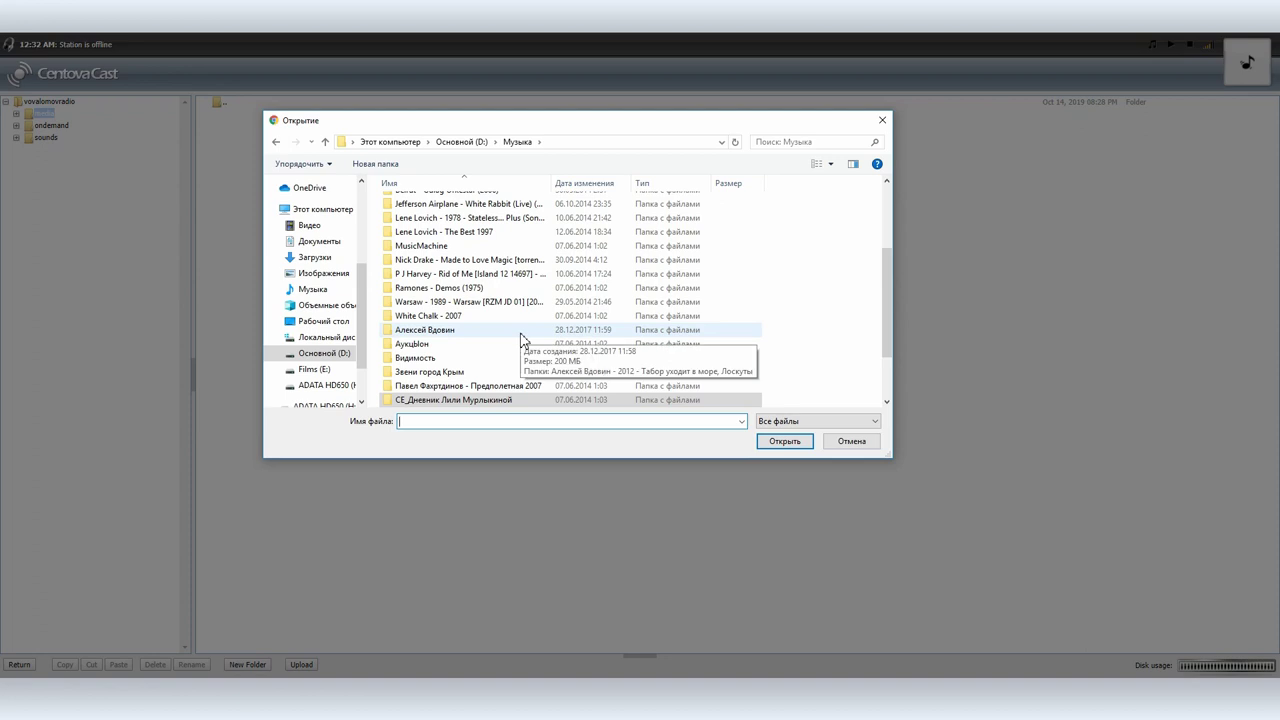
double_click(458, 331)
double_click(443, 207)
double_click(443, 216)
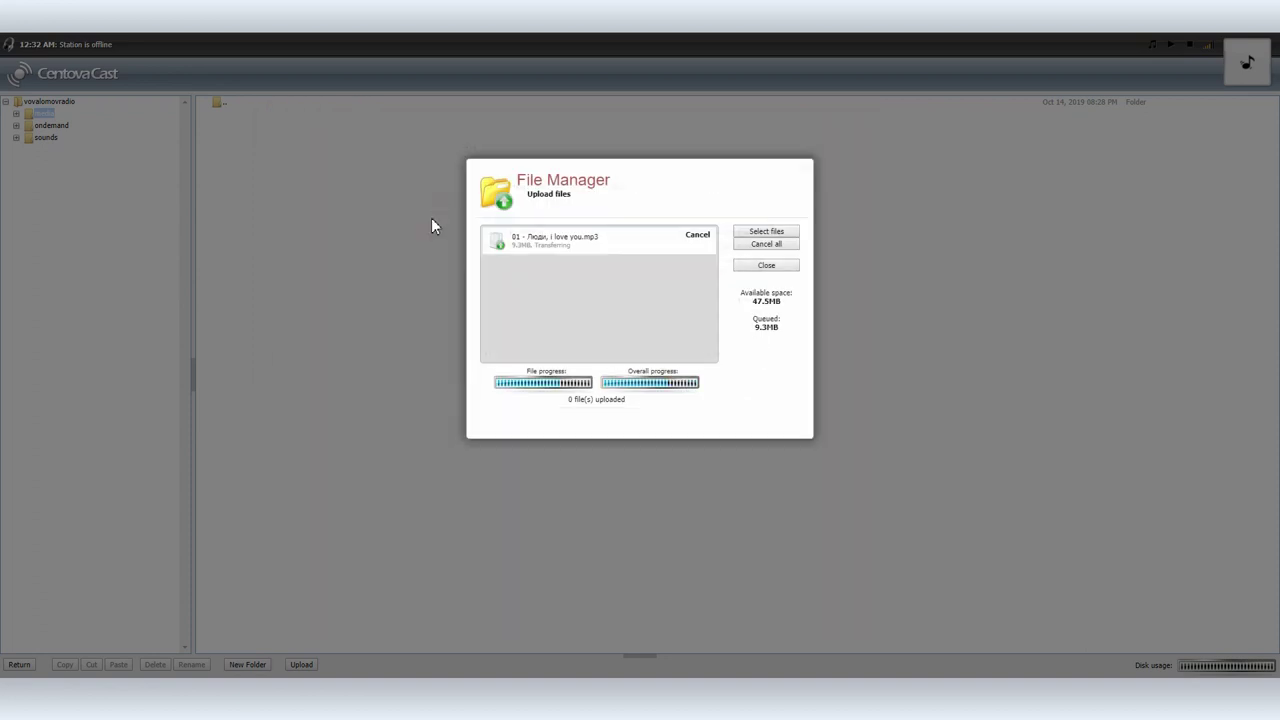
click(763, 266)
Step: Leave the file manager and open the AutoDJ media library
click(277, 129)
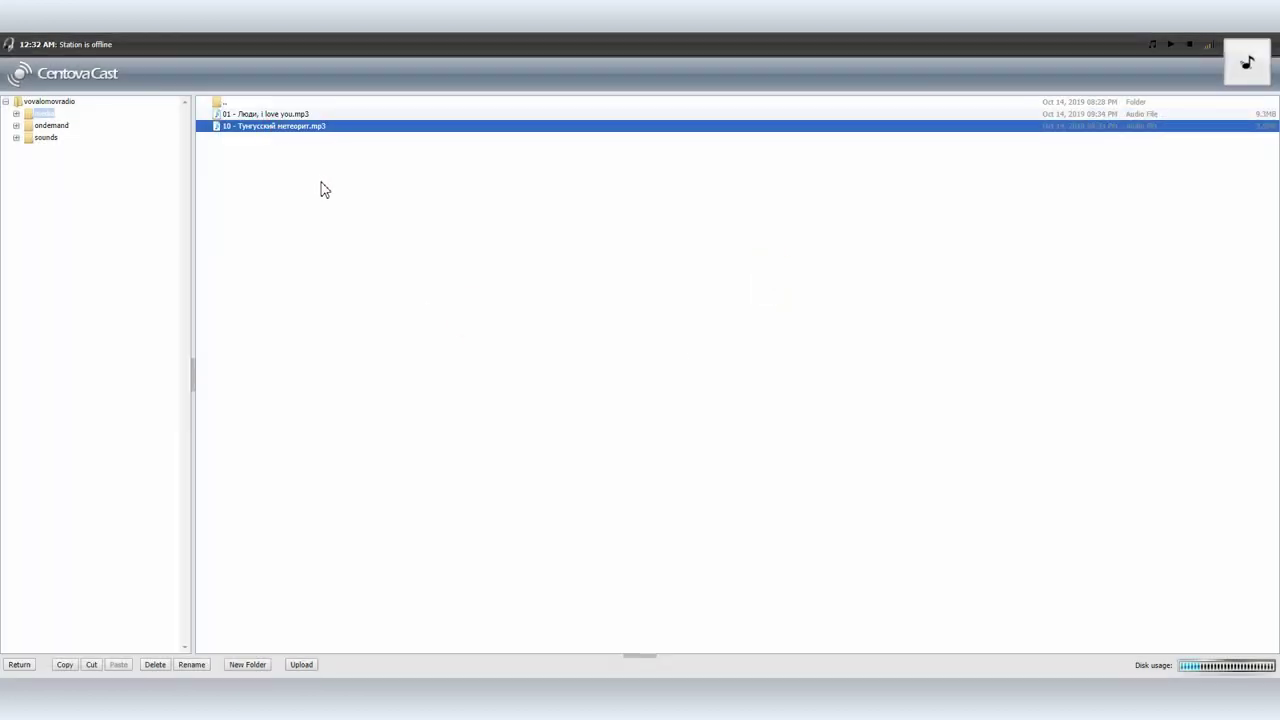
click(19, 665)
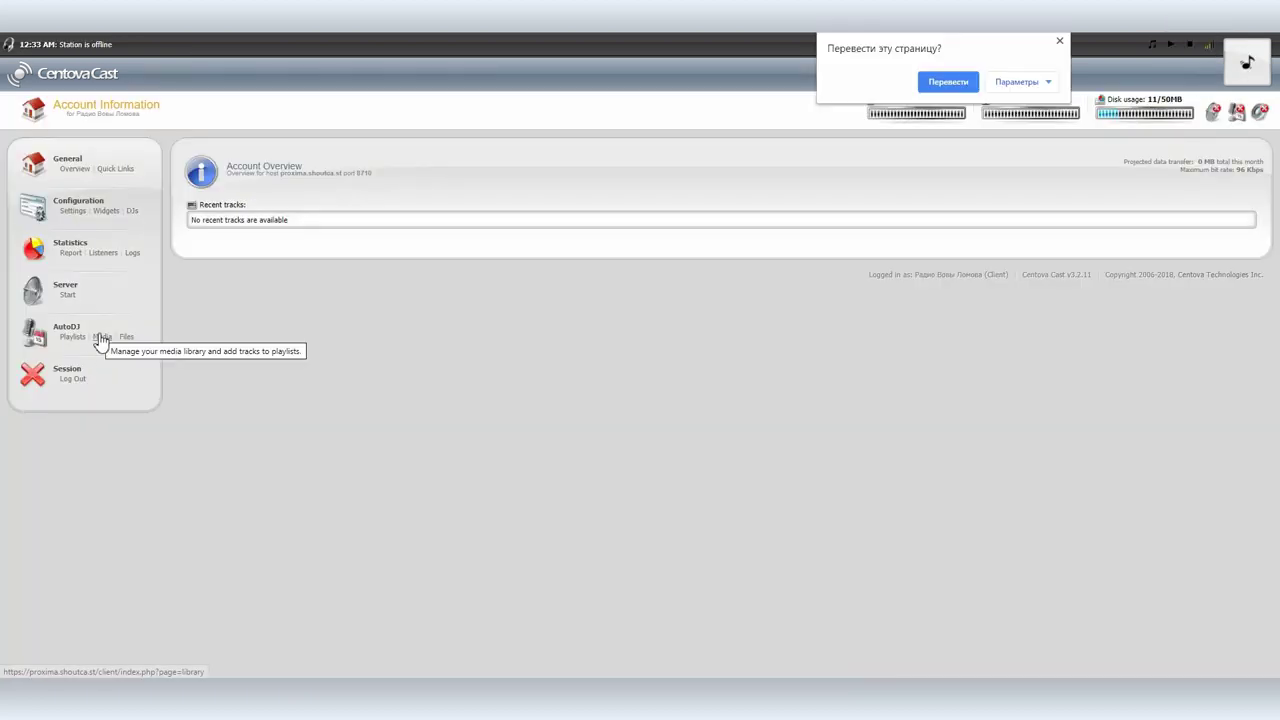
click(99, 337)
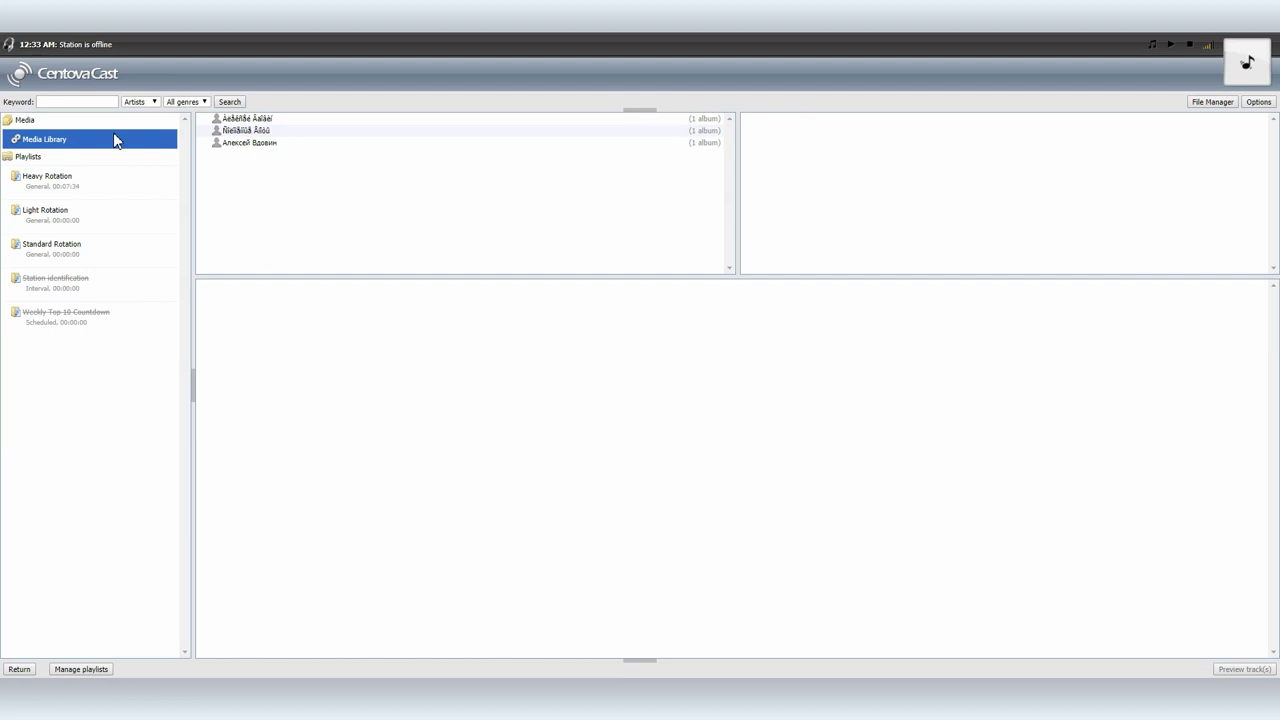
Step: Add the tracks of all three artists in the media library to the Heavy Rotation playlist
click(247, 119)
shift+click(246, 143)
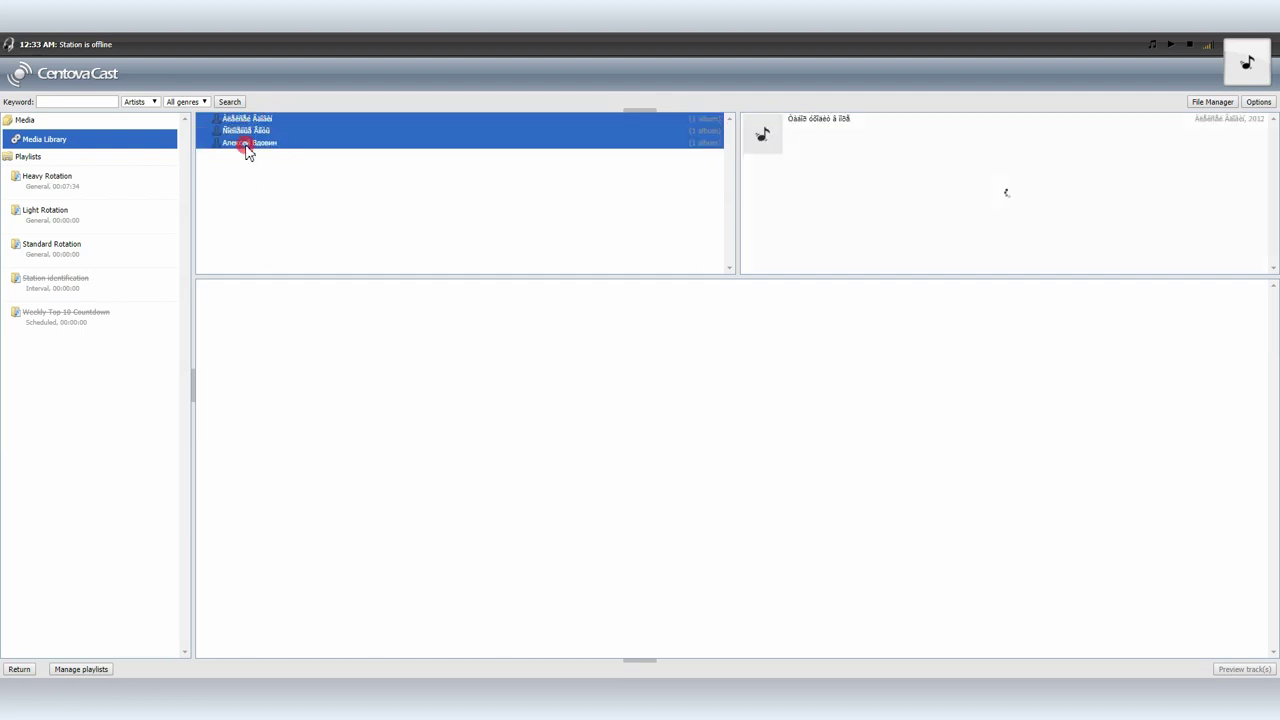
drag(254, 129, 50, 185)
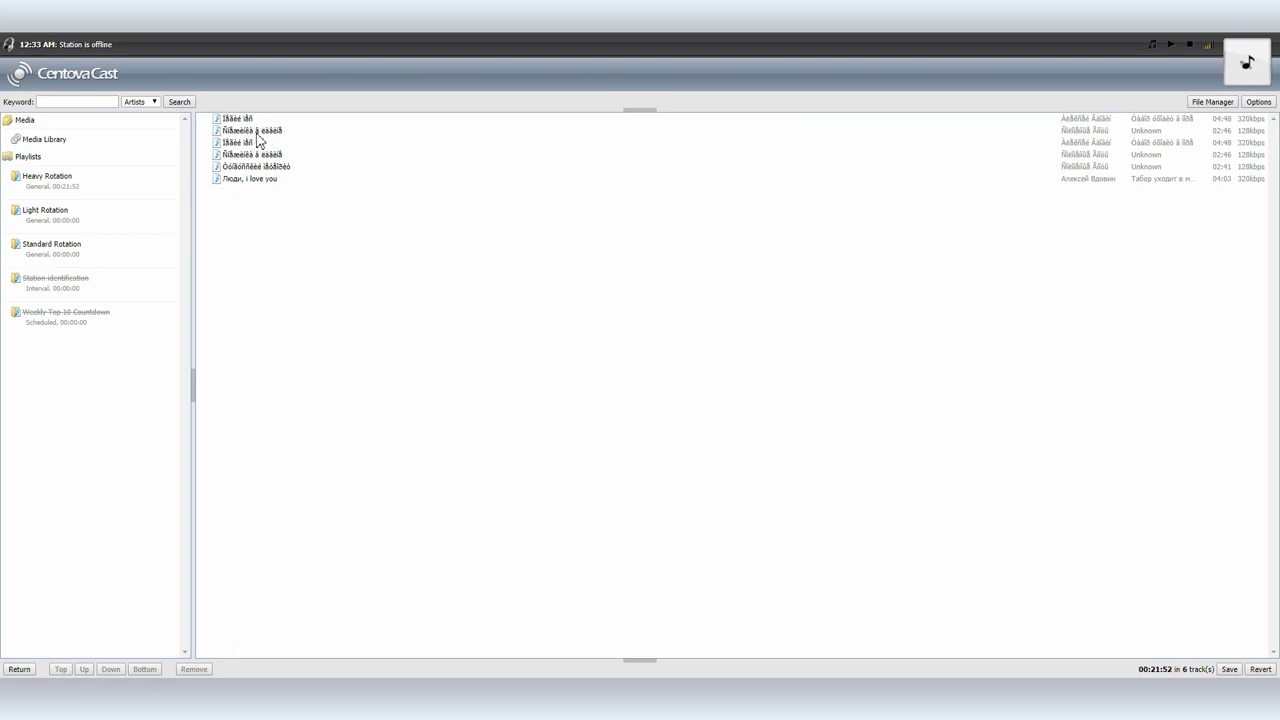
Step: Remove the two duplicate tracks, third and fourth in the list, from the Heavy Rotation playlist
click(1148, 166)
ctrl+click(1145, 154)
ctrl+click(1141, 131)
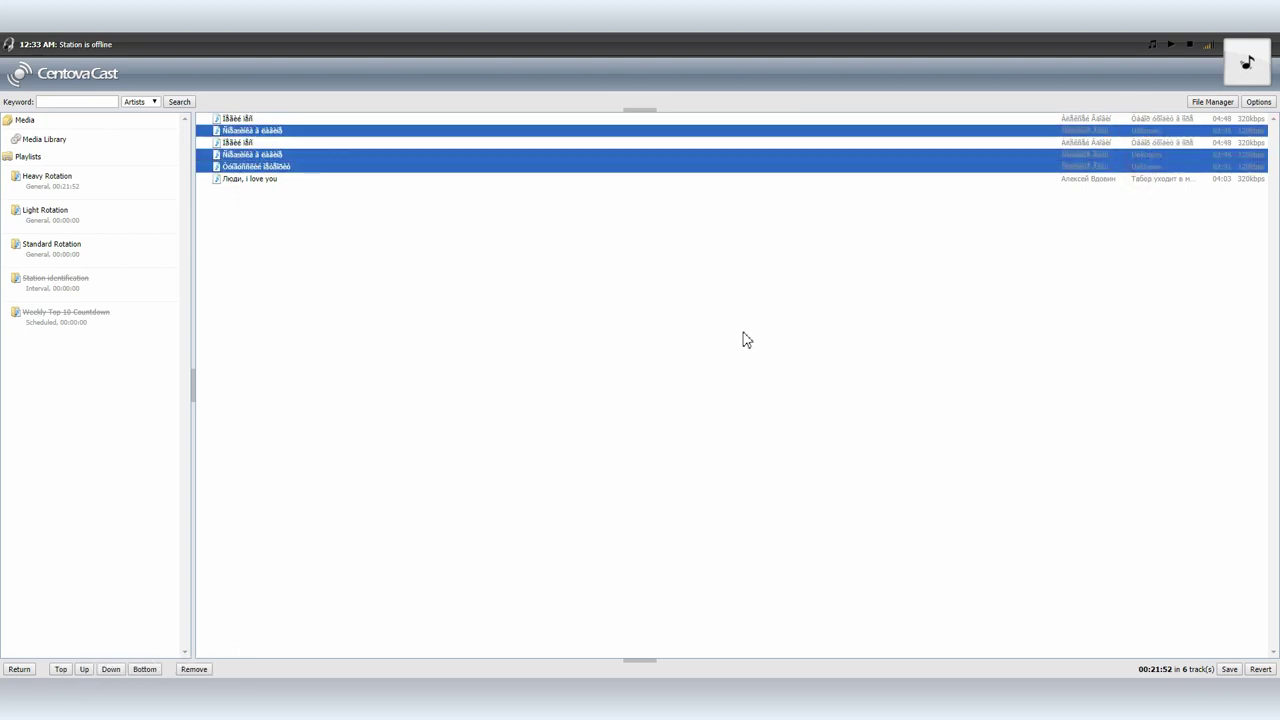
click(340, 142)
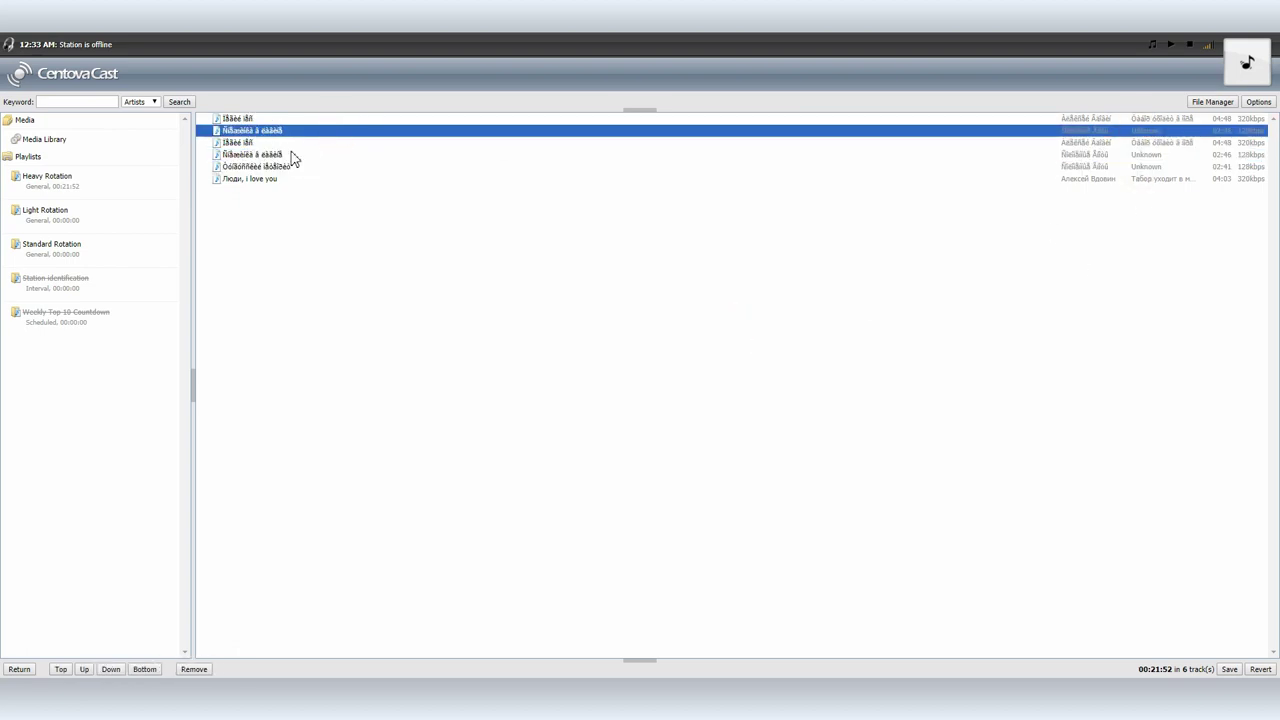
shift+click(287, 158)
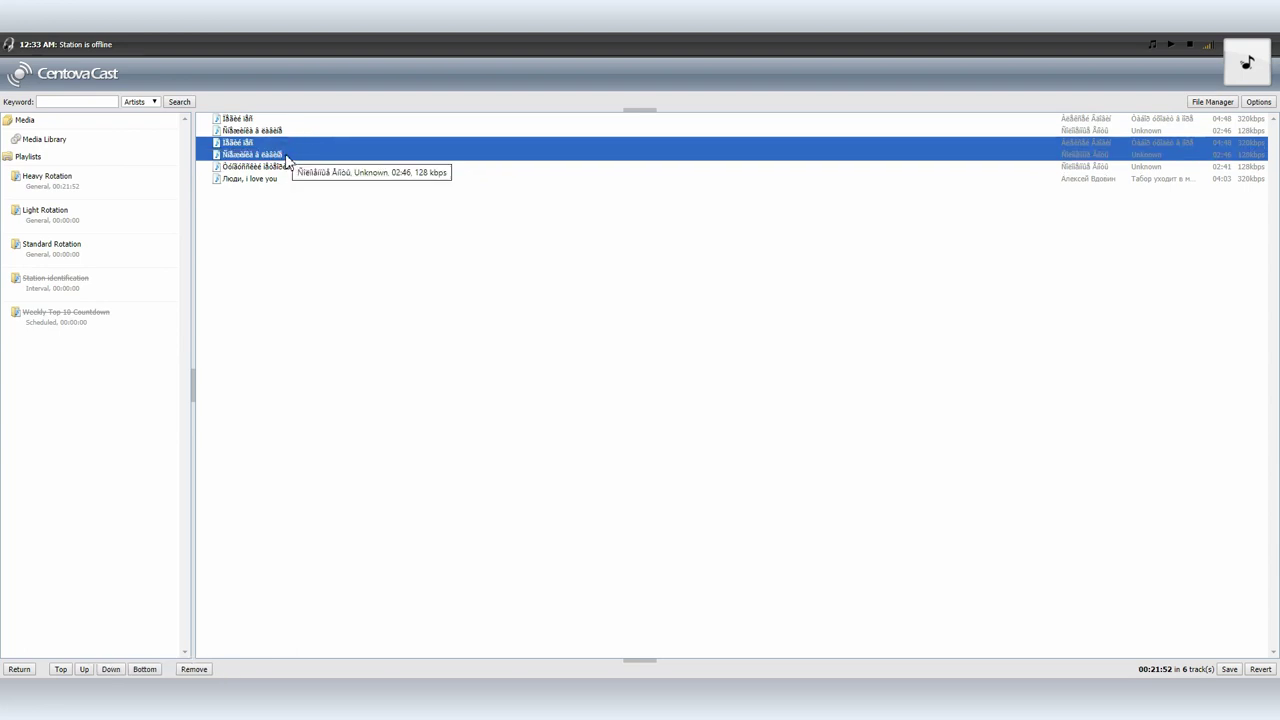
click(194, 669)
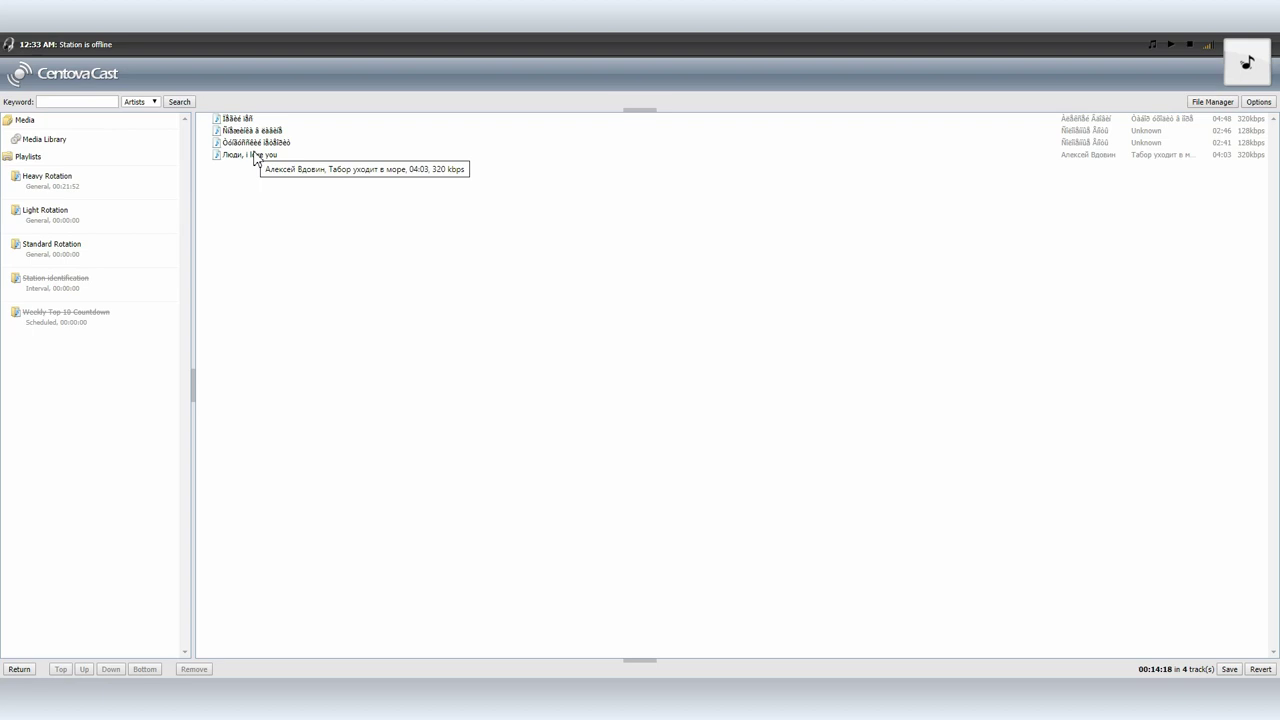
Step: Remove the first remaining track from the Heavy Rotation playlist and return to the account overview
click(240, 118)
click(194, 669)
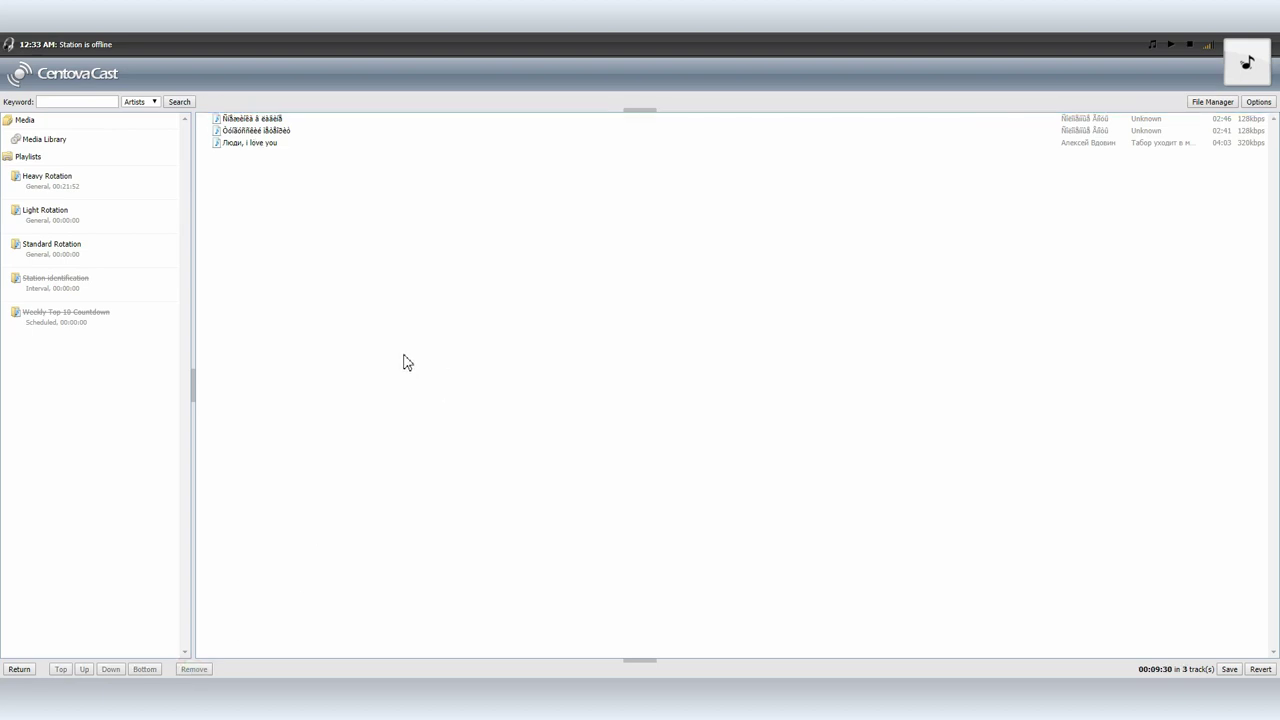
click(247, 150)
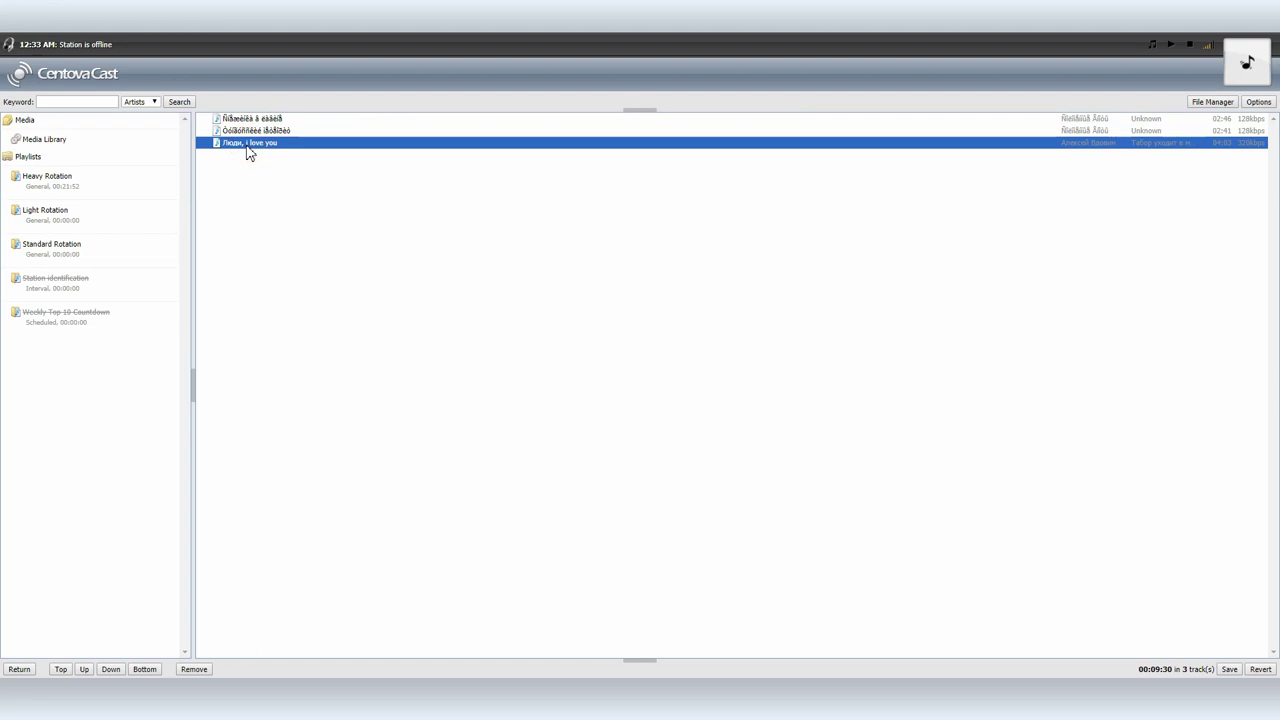
click(19, 669)
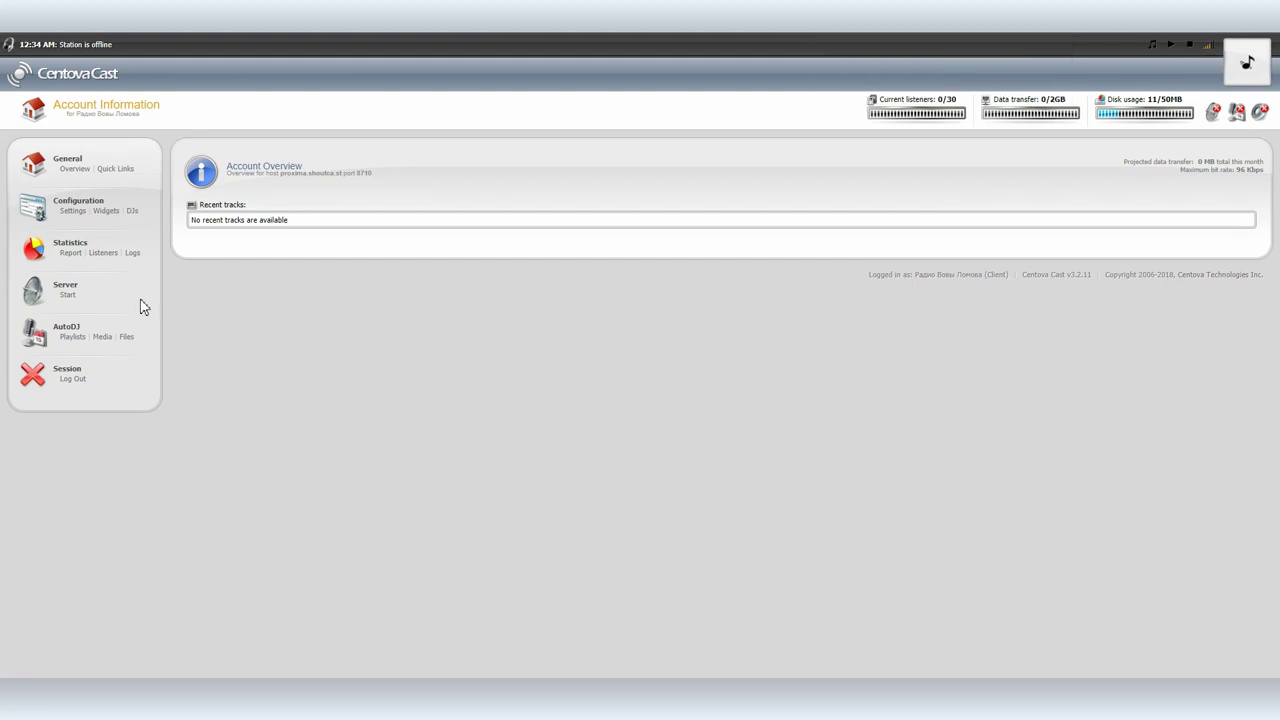
Step: Open the Heavy Rotation playlist's settings and review the playback order options, keeping Random (shuffled)
click(71, 336)
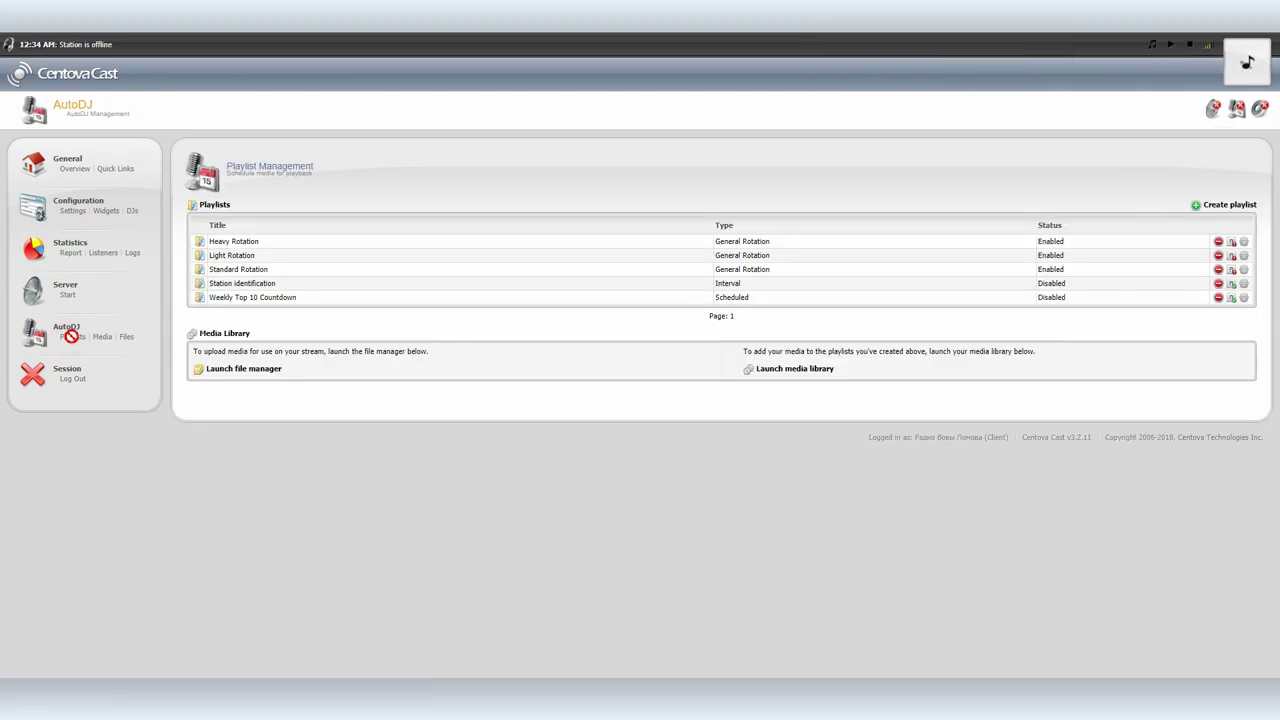
click(236, 241)
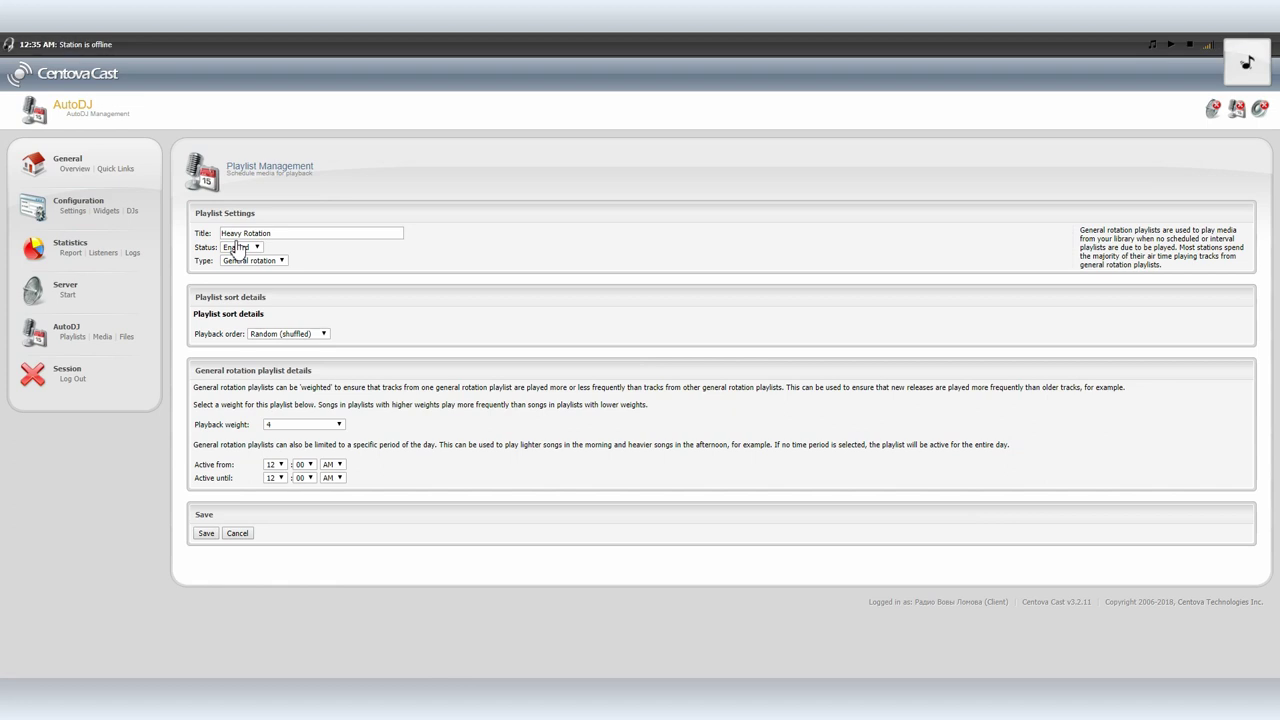
click(279, 334)
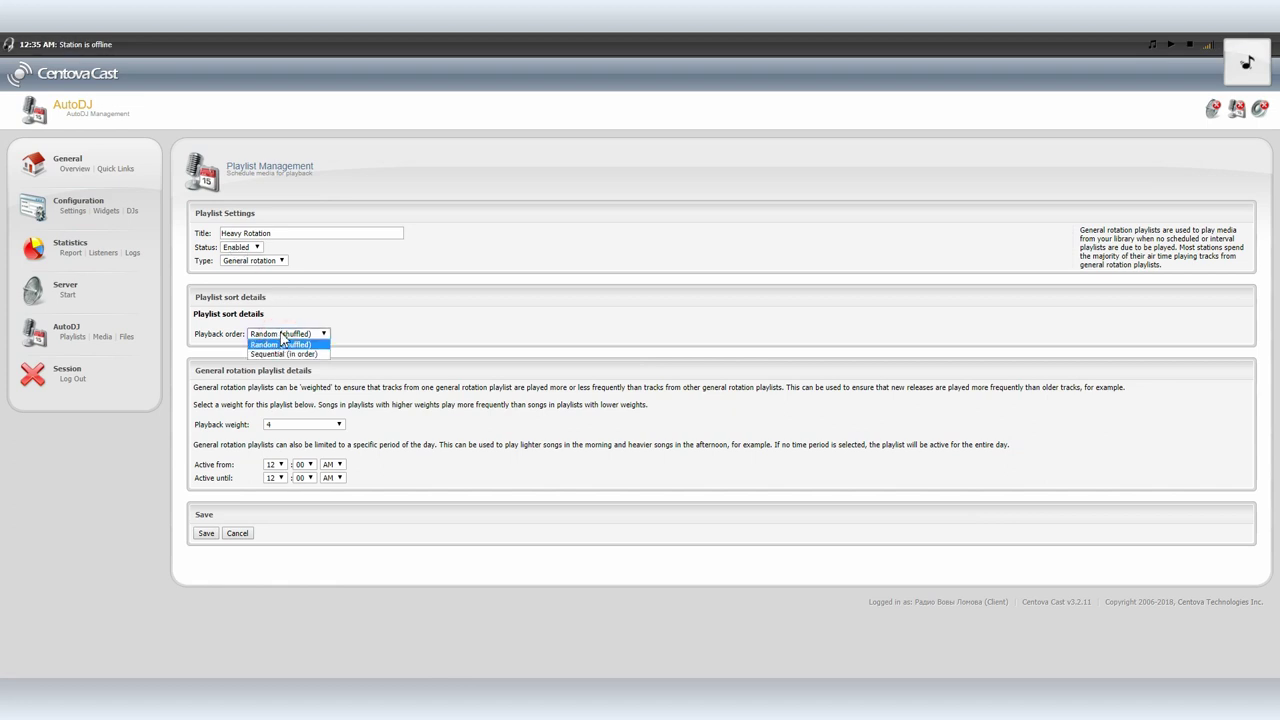
click(281, 342)
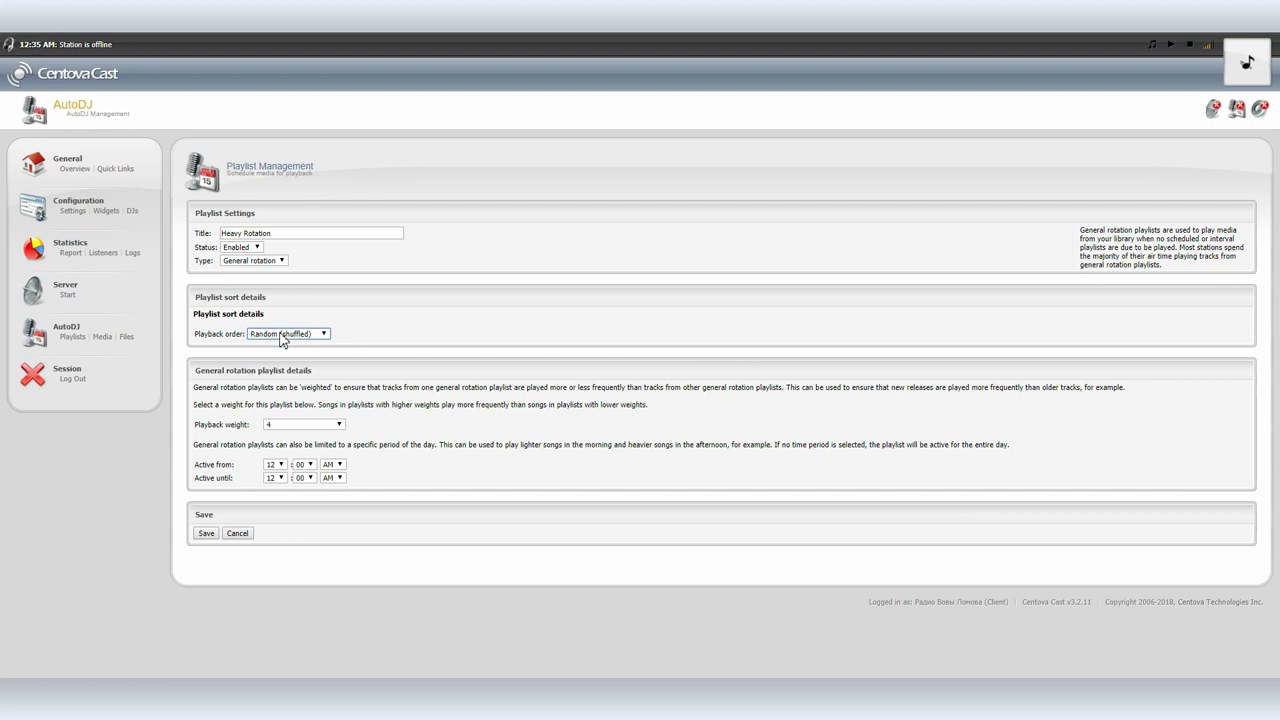
Step: Start the streaming server
click(66, 294)
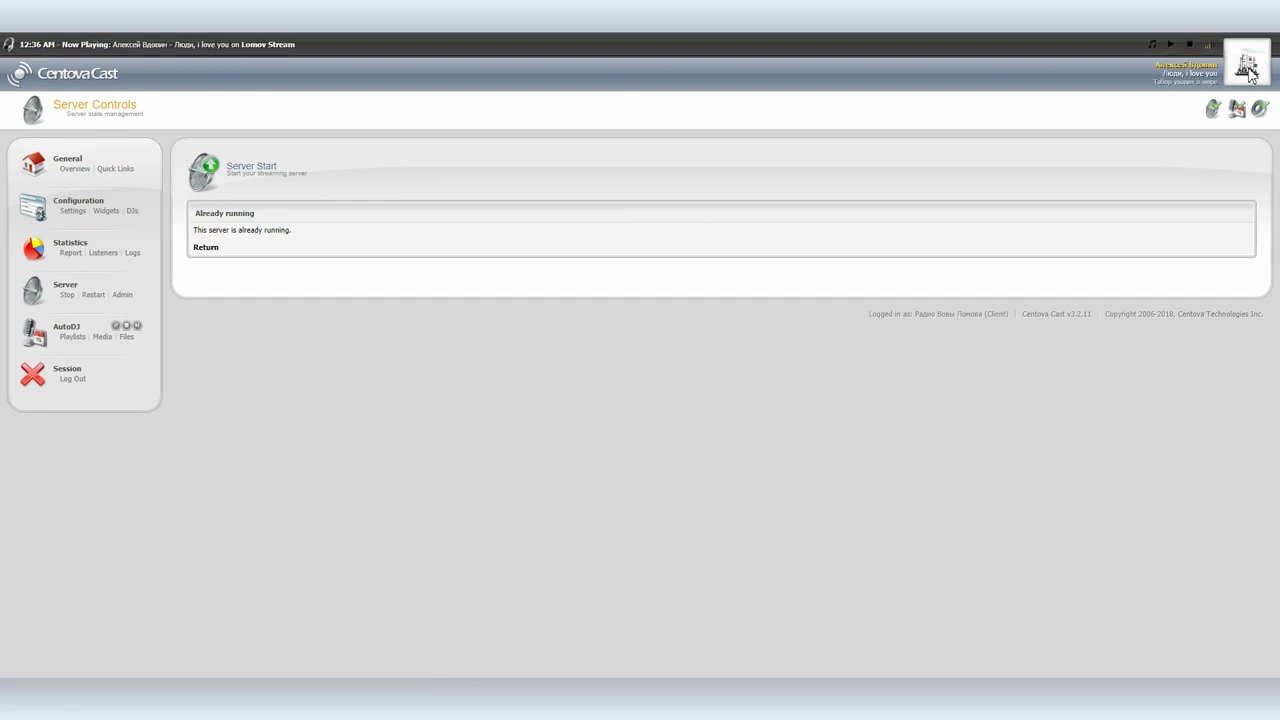
Step: Open the stream start page from the station's Quick Links and play the stream in the Web Audio Player
click(128, 170)
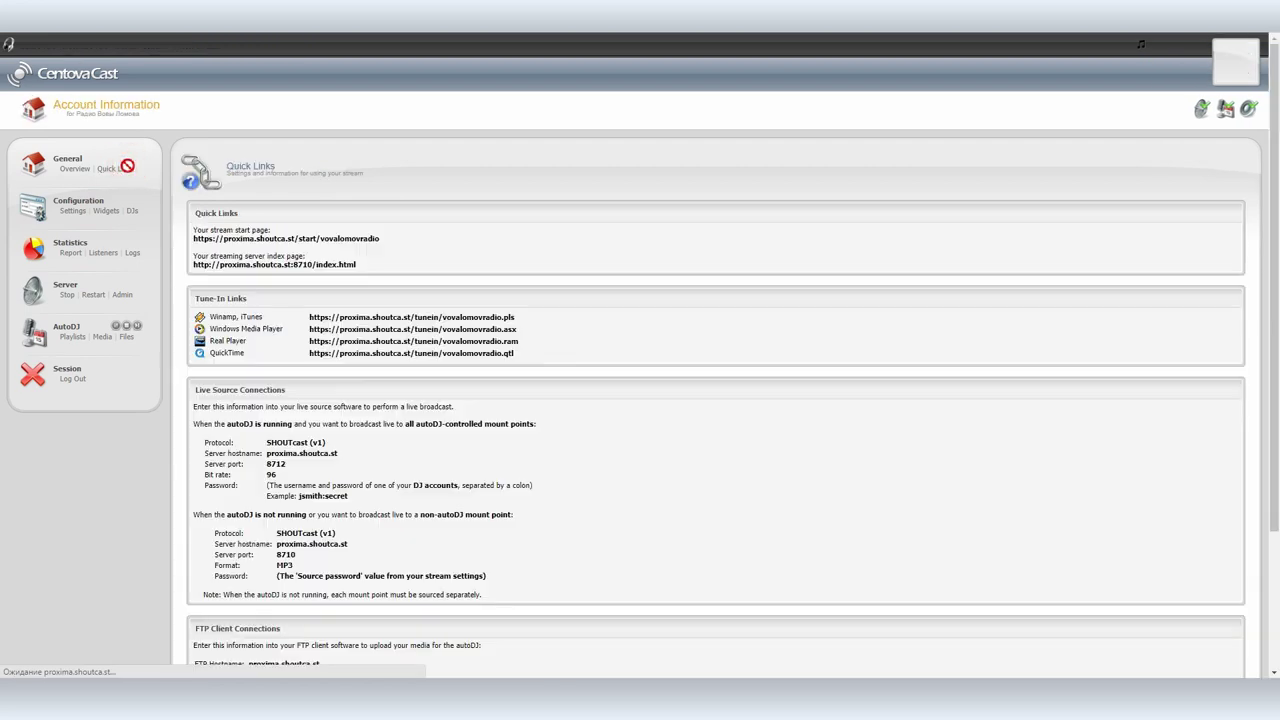
click(305, 239)
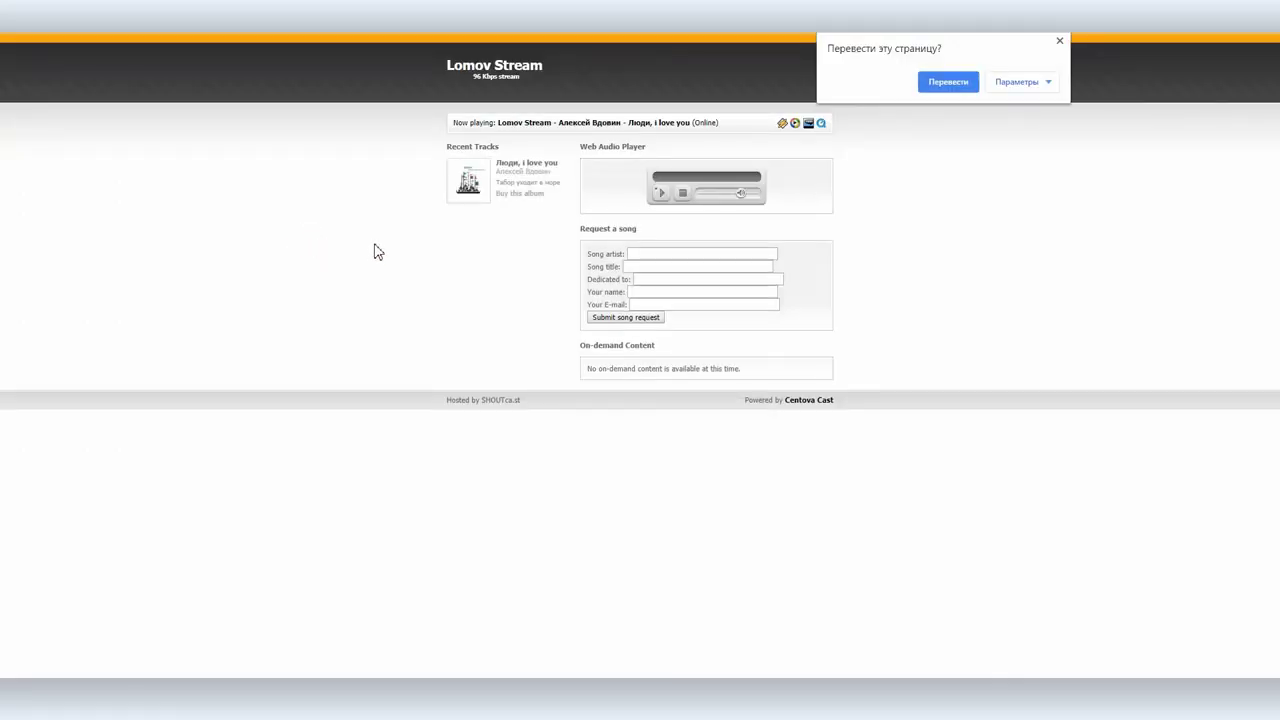
click(660, 195)
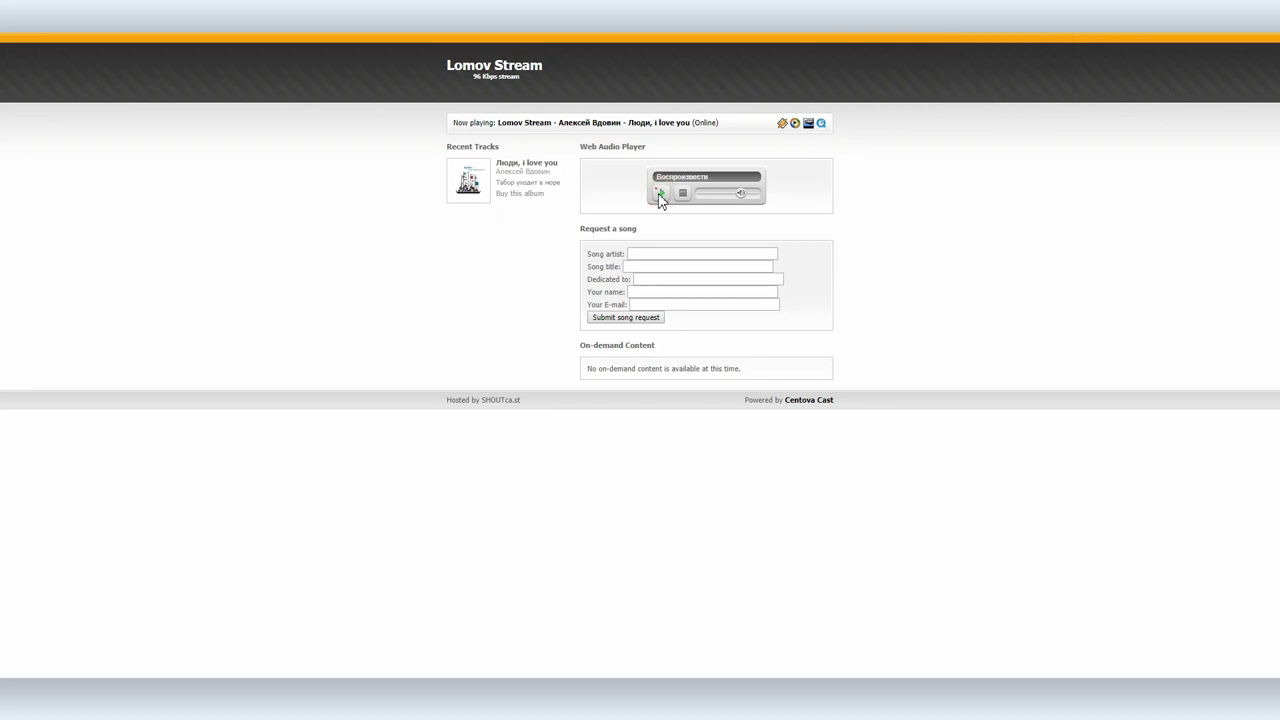
Step: Return to Quick Links, download the Winamp/iTunes tune-in playlist and open the file playlist (1).pls
key(alt+Left)
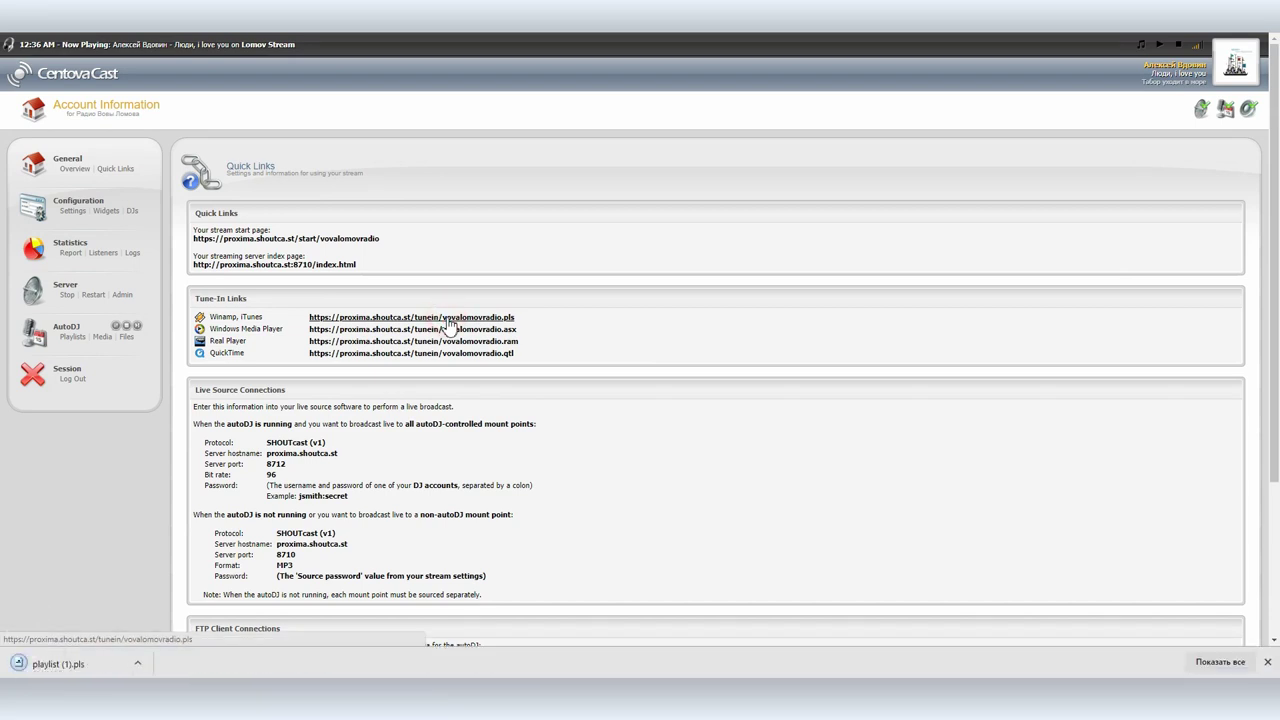
click(50, 666)
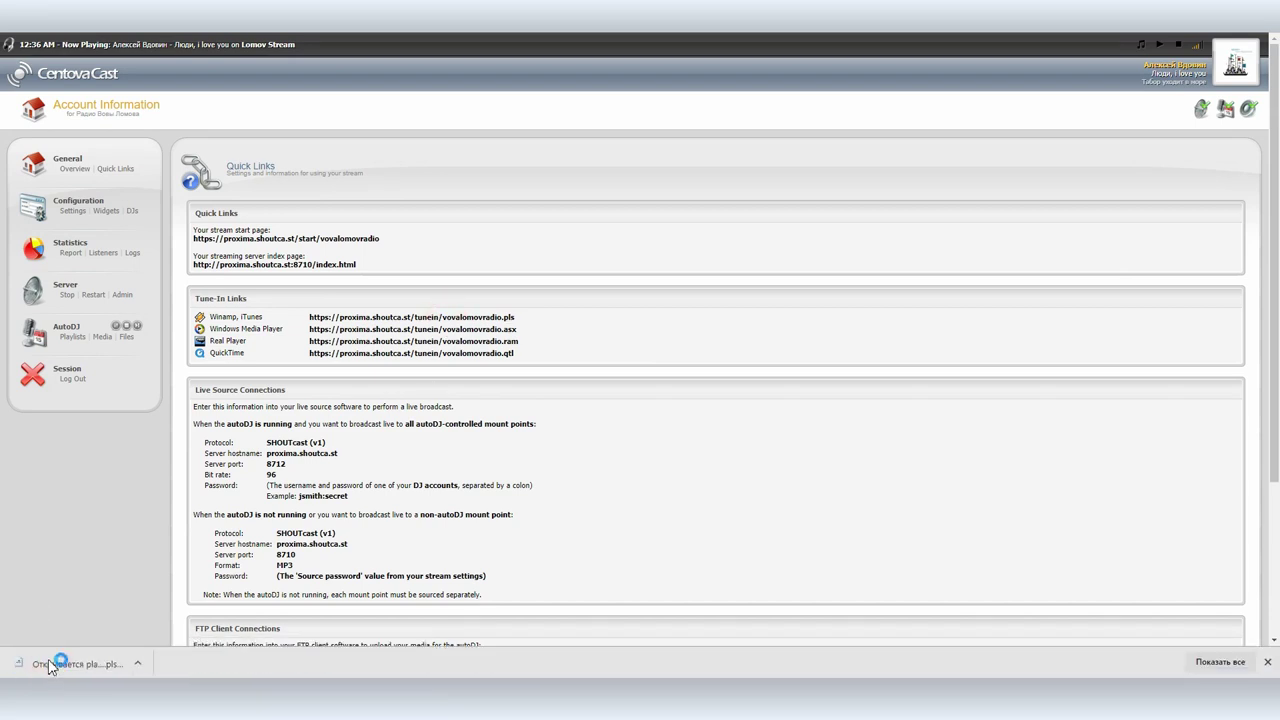